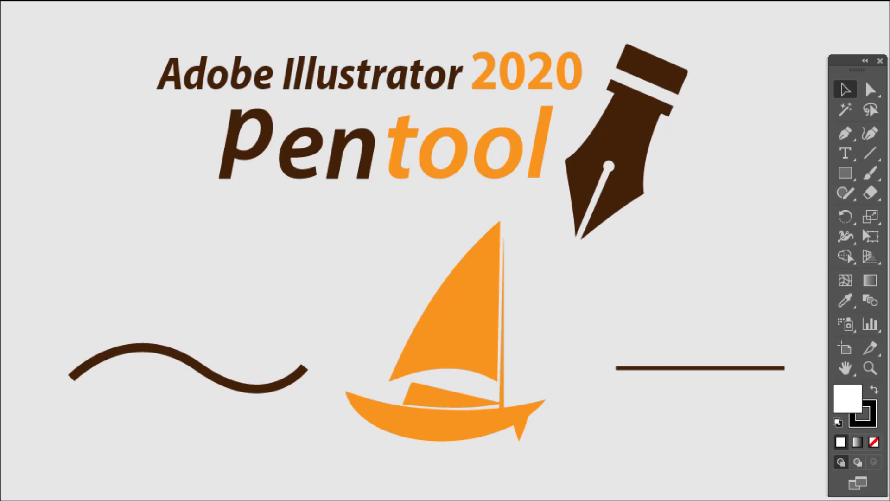
- Activate the Pen Tool and view its flyout of Add/Delete and Anchor Point tools
{"action": "left_click", "coordinate": [846, 134]}
{"action": "left_click", "coordinate": [846, 133]}
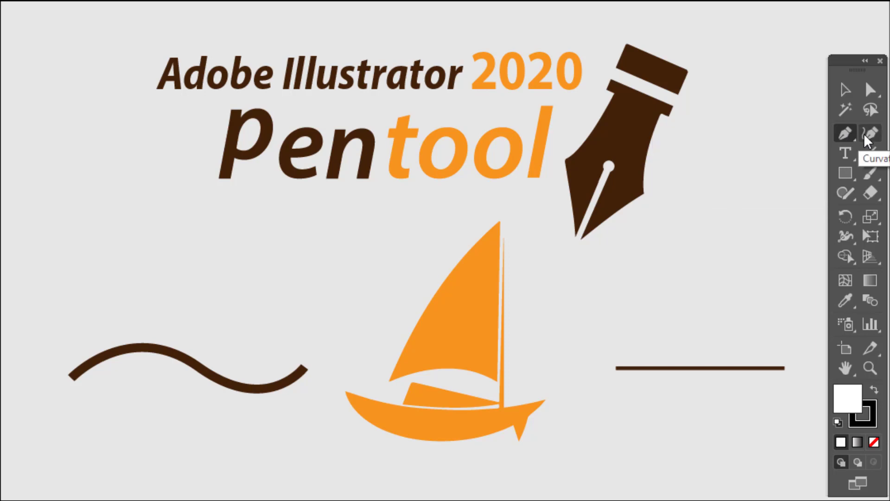
- Draw a straight horizontal pen line beneath the thick brown line and deselect it
{"action": "left_click", "coordinate": [842, 133]}
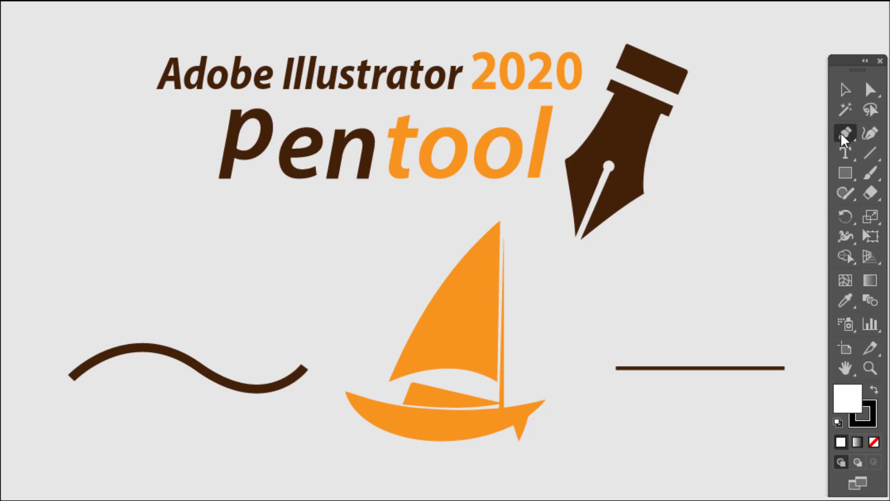
{"action": "left_click", "coordinate": [736, 134]}
{"action": "left_click", "coordinate": [789, 413]}
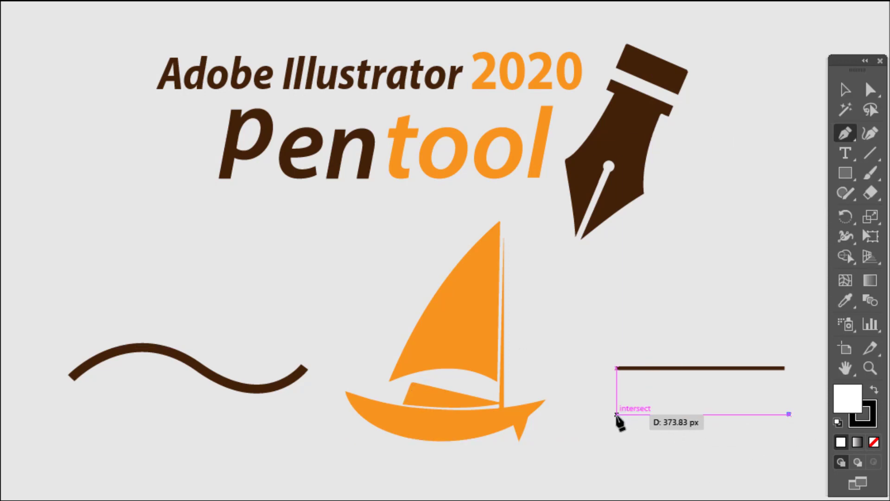
{"action": "left_click", "coordinate": [616, 414]}
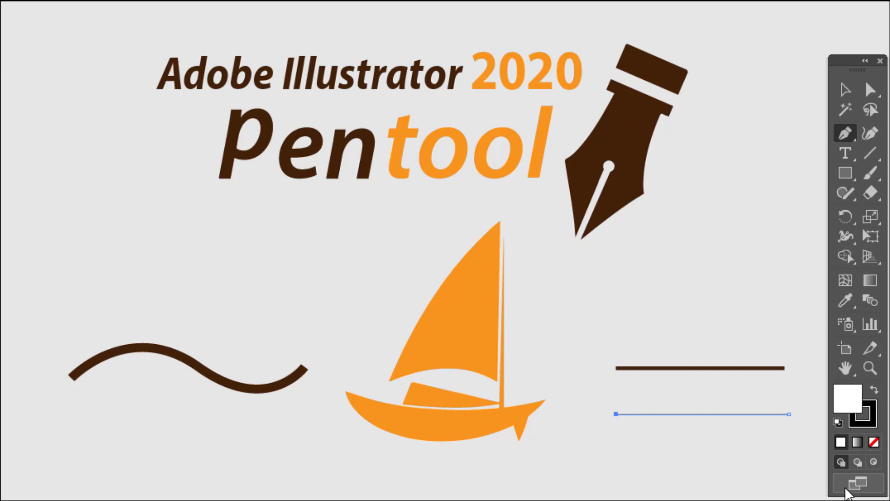
{"action": "key", "text": "ctrl+z"}
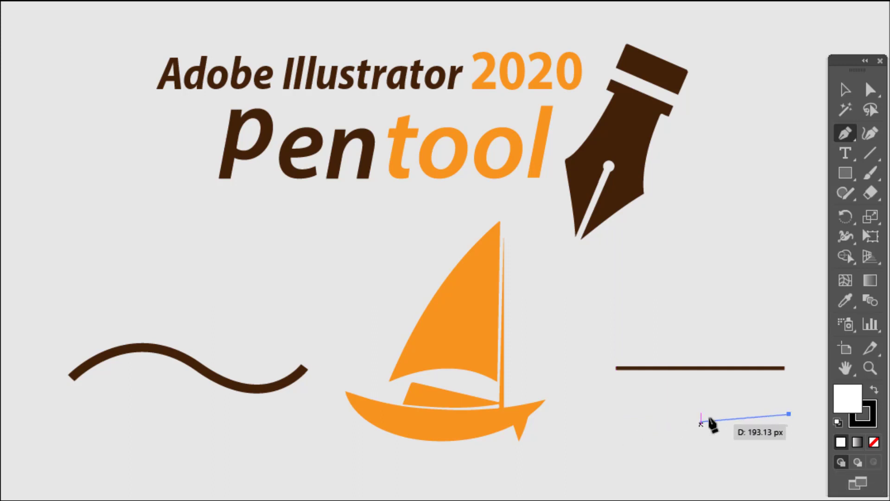
{"action": "left_click", "coordinate": [616, 414], "text": "shift"}
{"action": "left_click_drag", "start_coordinate": [613, 417], "coordinate": [703, 471]}
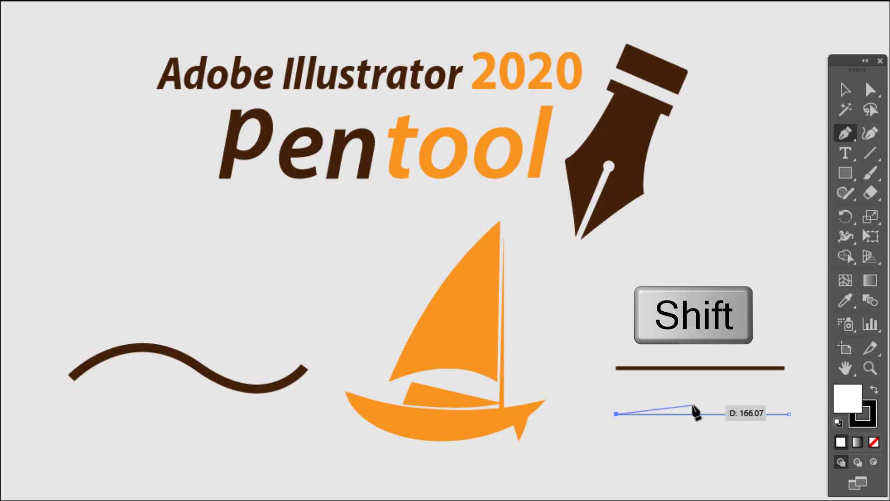
{"action": "left_click", "coordinate": [845, 90]}
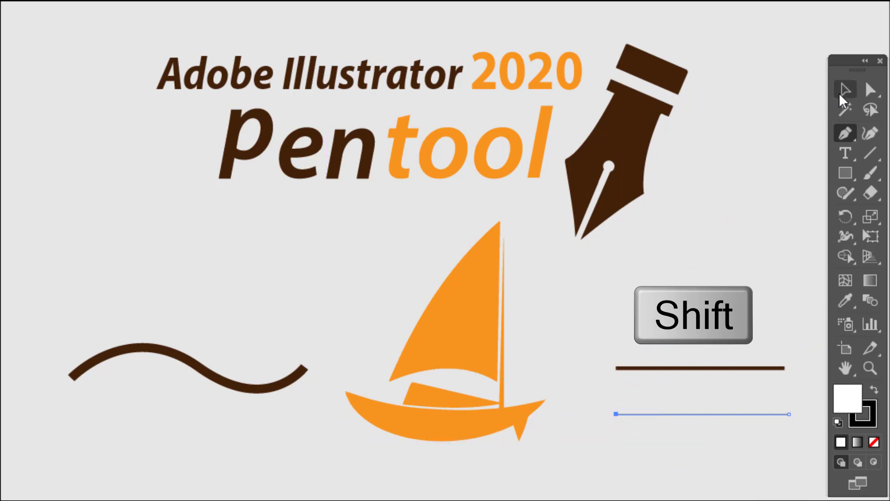
{"action": "left_click", "coordinate": [653, 272]}
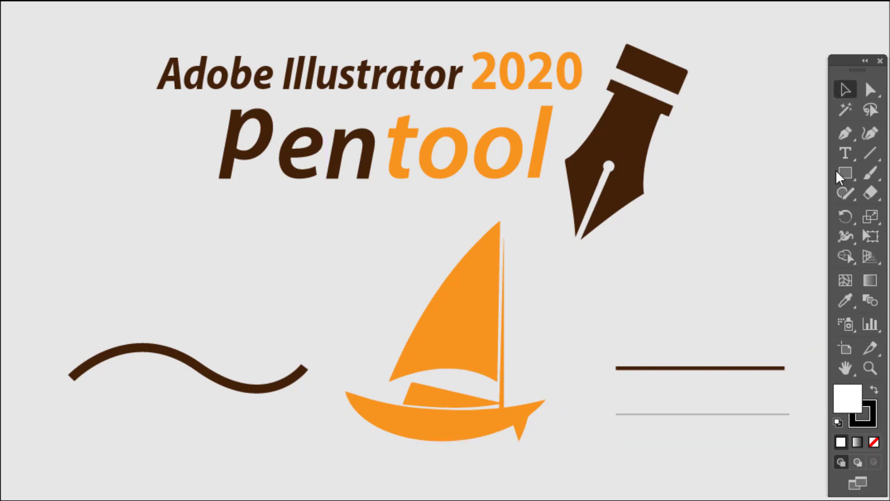
- Draw a trial vertical line beside the pen illustration, then undo its lower point
{"action": "left_click", "coordinate": [845, 133]}
{"action": "left_click_drag", "start_coordinate": [715, 159], "coordinate": [726, 307]}
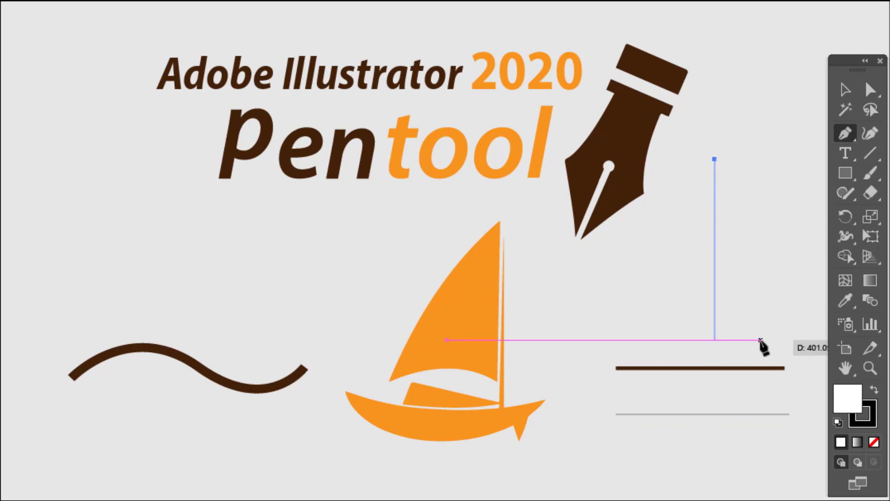
{"action": "left_click", "coordinate": [715, 340]}
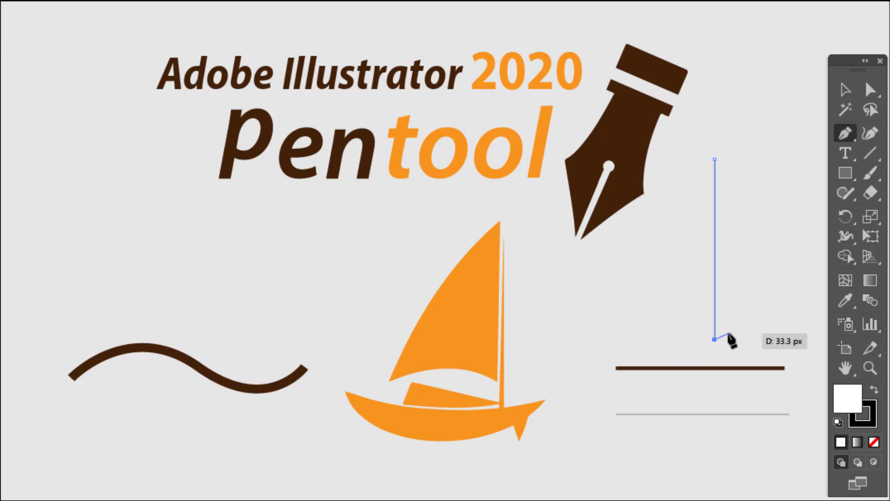
{"action": "left_click", "coordinate": [845, 90]}
{"action": "key", "text": "ctrl+z"}
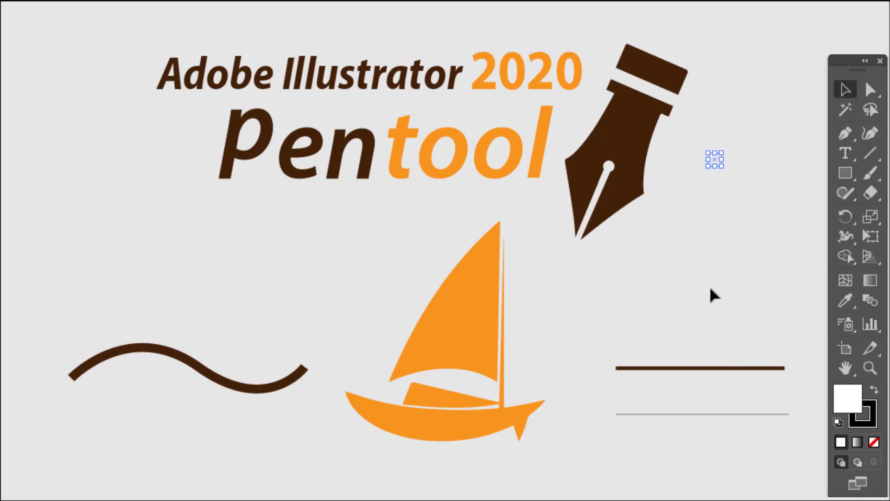
- Pen-draw a three-anchor S-shaped wave with curved handles below the brown wave
{"action": "left_click", "coordinate": [705, 291]}
{"action": "left_click", "coordinate": [835, 136]}
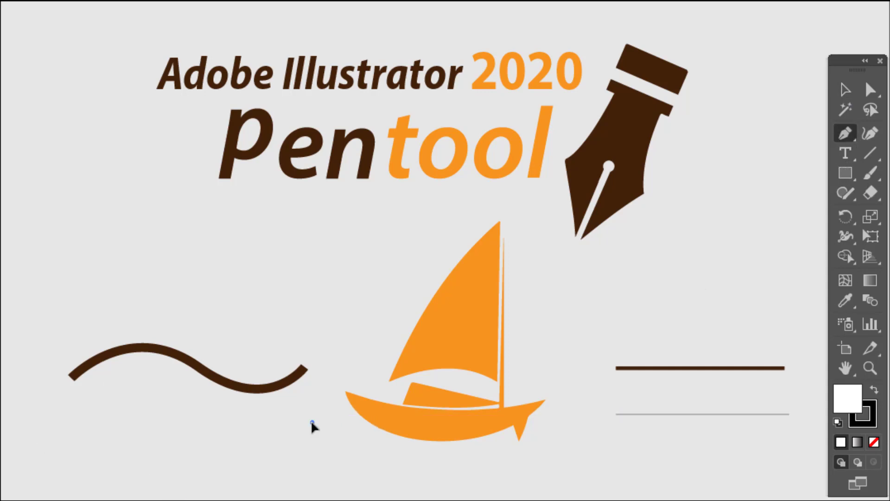
{"action": "left_click", "coordinate": [312, 422]}
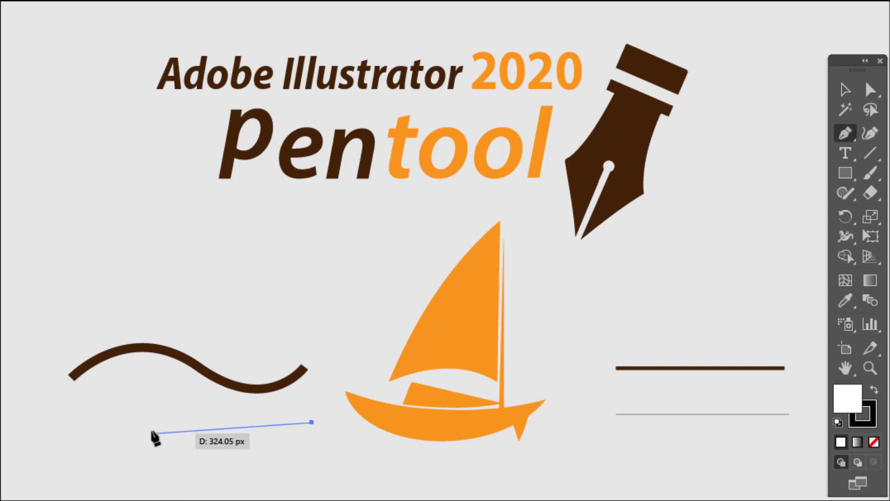
{"action": "left_click", "coordinate": [187, 422]}
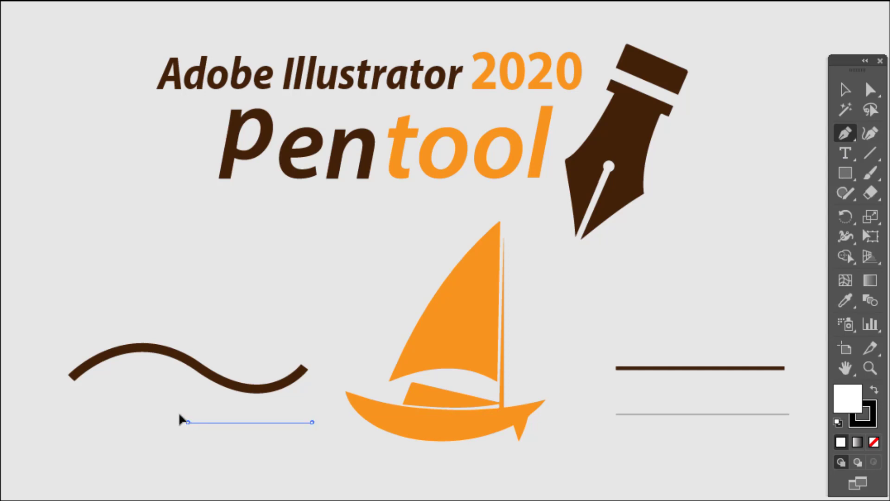
{"action": "mouse_move", "coordinate": [180, 415]}
{"action": "left_mouse_down"}
{"action": "mouse_move", "coordinate": [130, 403]}
{"action": "mouse_move", "coordinate": [138, 374]}
{"action": "left_mouse_up"}
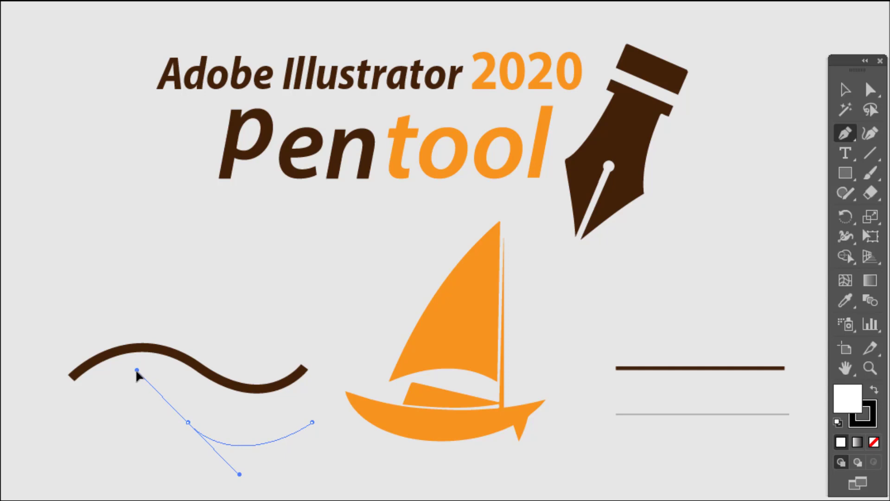
{"action": "left_click_drag", "start_coordinate": [137, 374], "coordinate": [135, 376]}
{"action": "mouse_move", "coordinate": [135, 373]}
{"action": "left_mouse_down"}
{"action": "mouse_move", "coordinate": [80, 249]}
{"action": "mouse_move", "coordinate": [111, 340]}
{"action": "mouse_move", "coordinate": [143, 388]}
{"action": "mouse_move", "coordinate": [157, 391]}
{"action": "mouse_move", "coordinate": [141, 368]}
{"action": "mouse_move", "coordinate": [109, 358]}
{"action": "mouse_move", "coordinate": [116, 376]}
{"action": "mouse_move", "coordinate": [127, 365]}
{"action": "left_mouse_up"}
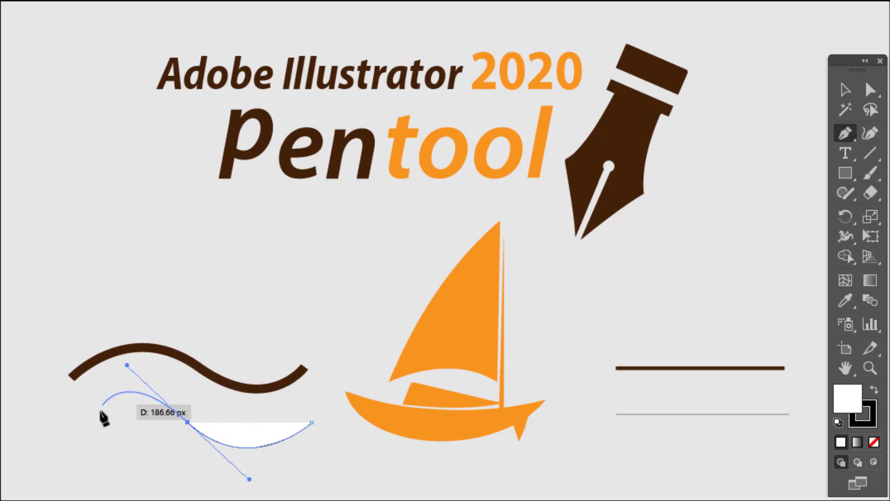
{"action": "left_click_drag", "start_coordinate": [68, 434], "coordinate": [279, 492]}
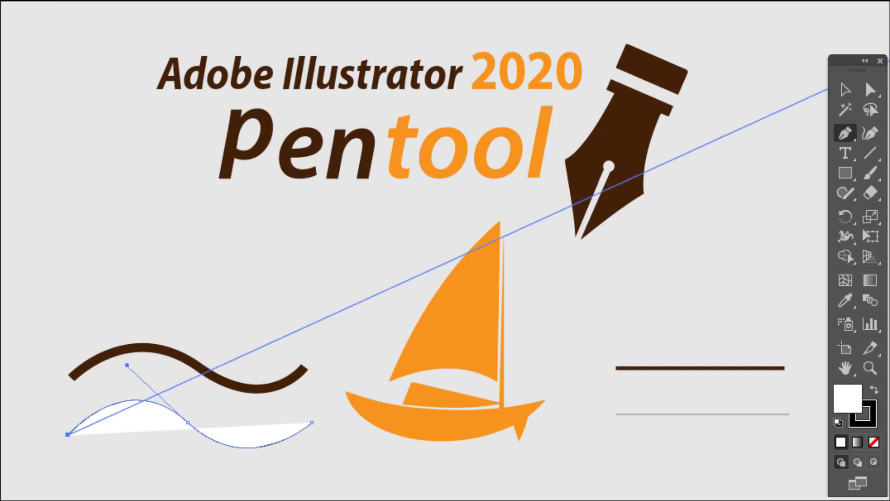
- Give the new wave no fill and a dark blue stroke from the Color Picker
{"action": "left_click", "coordinate": [845, 89]}
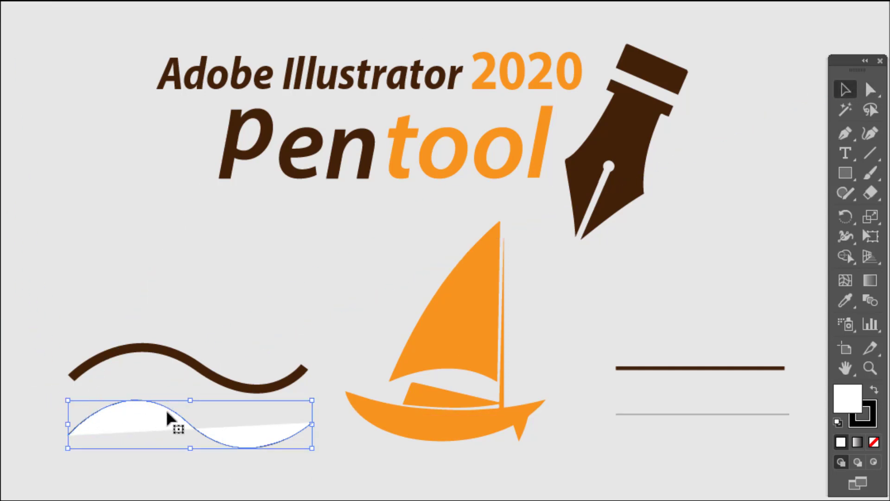
{"action": "left_click", "coordinate": [874, 442]}
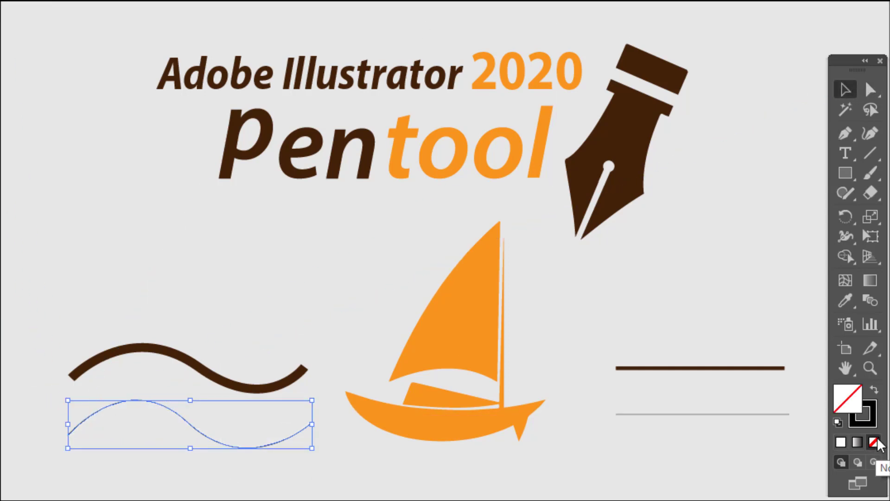
{"action": "left_click", "coordinate": [838, 422]}
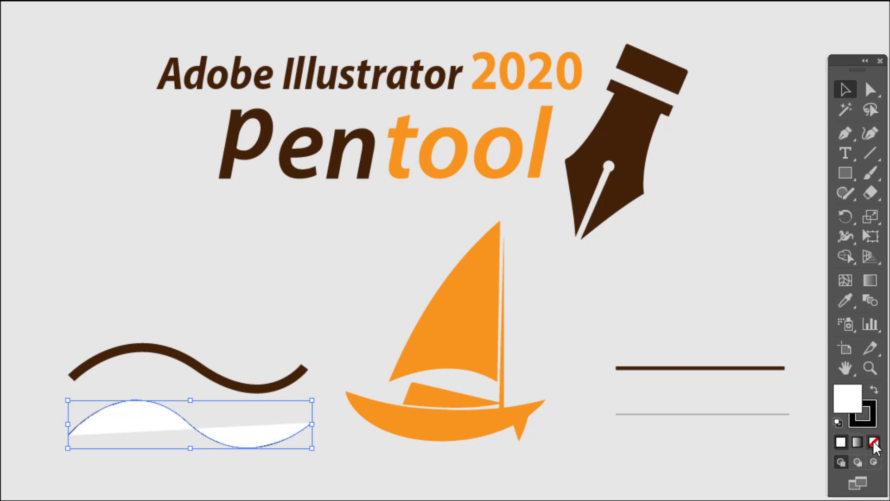
{"action": "left_click", "coordinate": [874, 440]}
{"action": "left_click", "coordinate": [864, 420]}
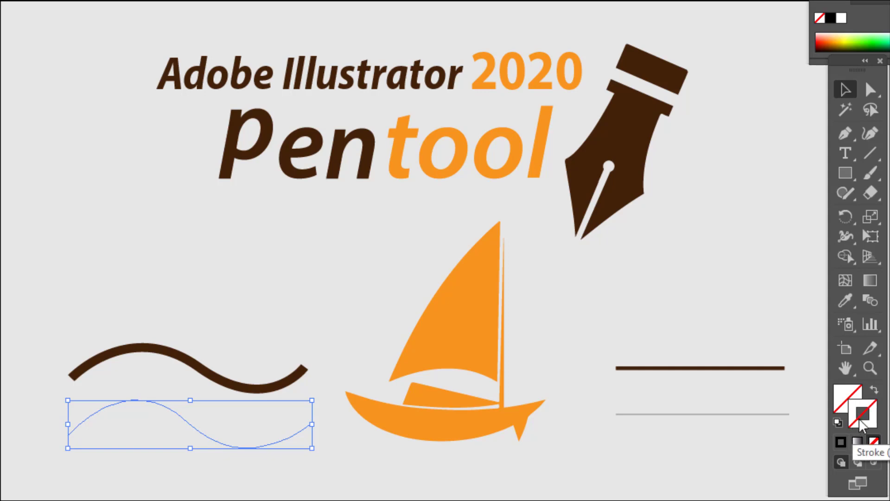
{"action": "double_click", "coordinate": [862, 427]}
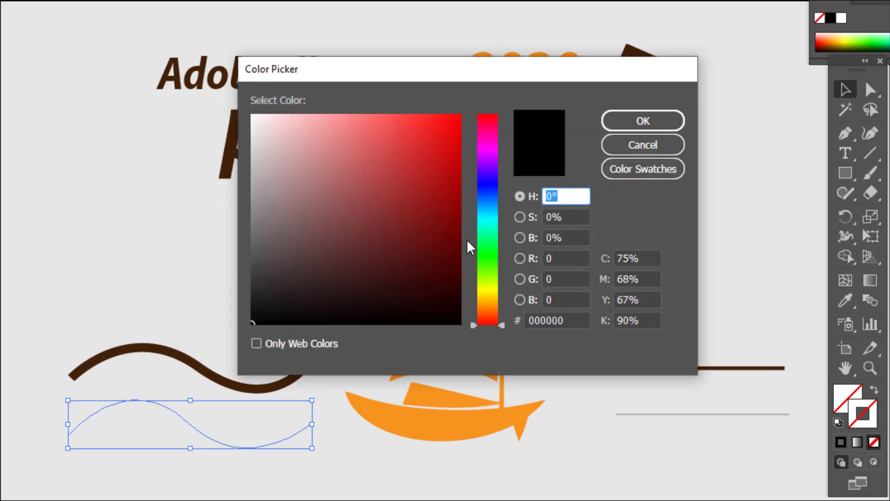
{"action": "left_click", "coordinate": [446, 216]}
{"action": "left_click", "coordinate": [492, 198]}
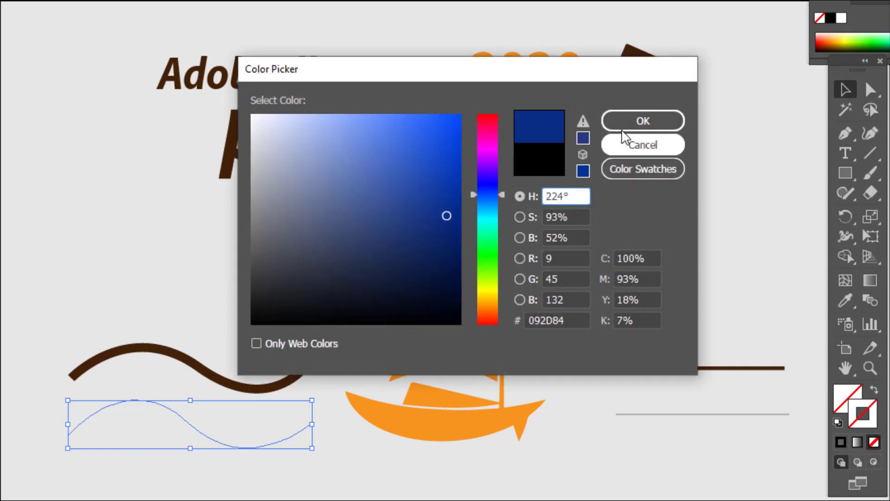
{"action": "left_click", "coordinate": [643, 122]}
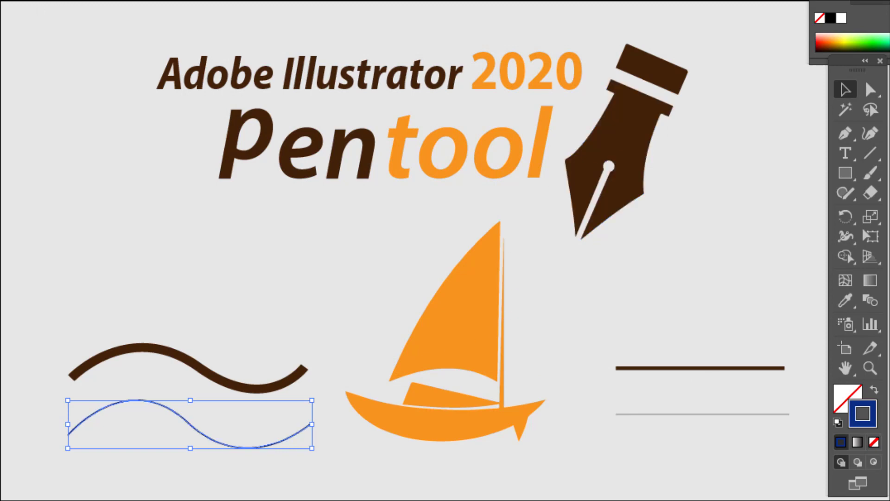
- Give the lower straight line a thick black stroke
{"action": "left_click", "coordinate": [459, 478]}
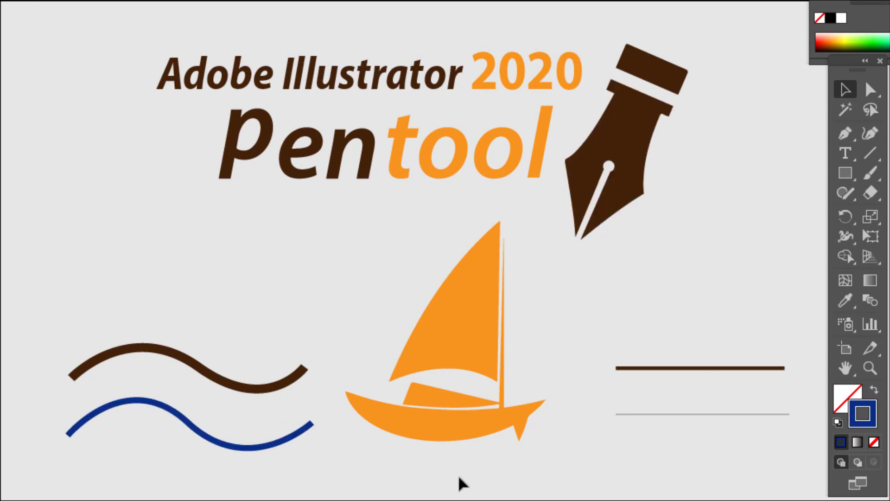
{"action": "left_click", "coordinate": [674, 414]}
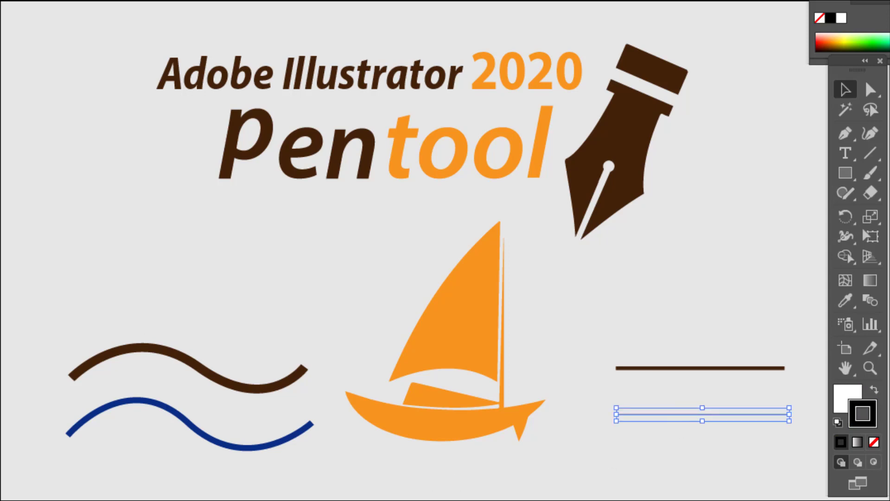
{"action": "left_click", "coordinate": [574, 322]}
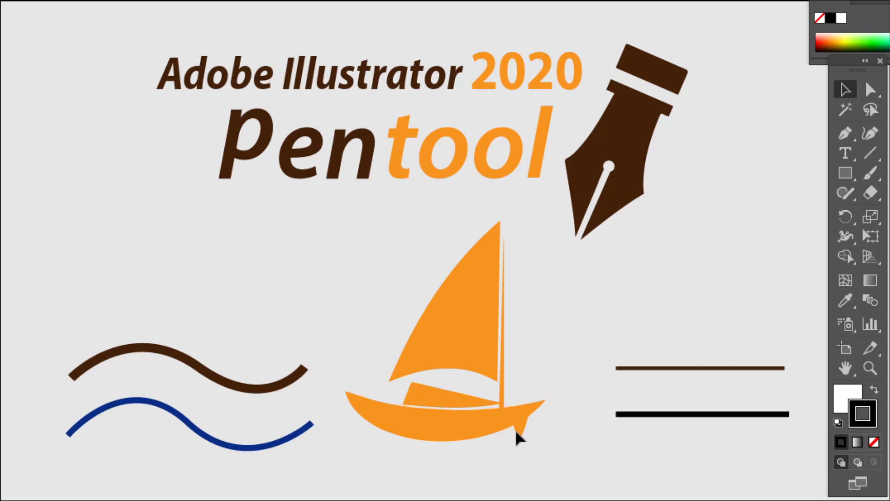
- Trace the sail's curved edge from tip to boom corner and mast base, breaking handles
{"action": "left_click", "coordinate": [852, 137]}
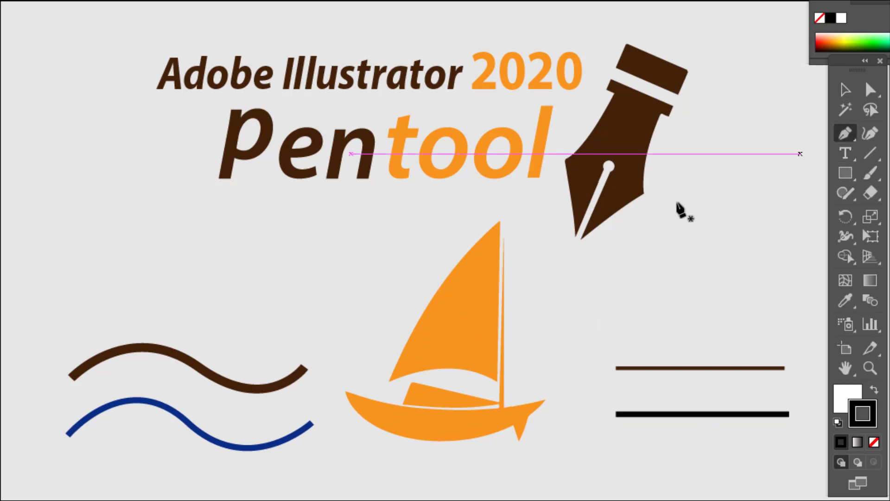
{"action": "left_click", "coordinate": [501, 221]}
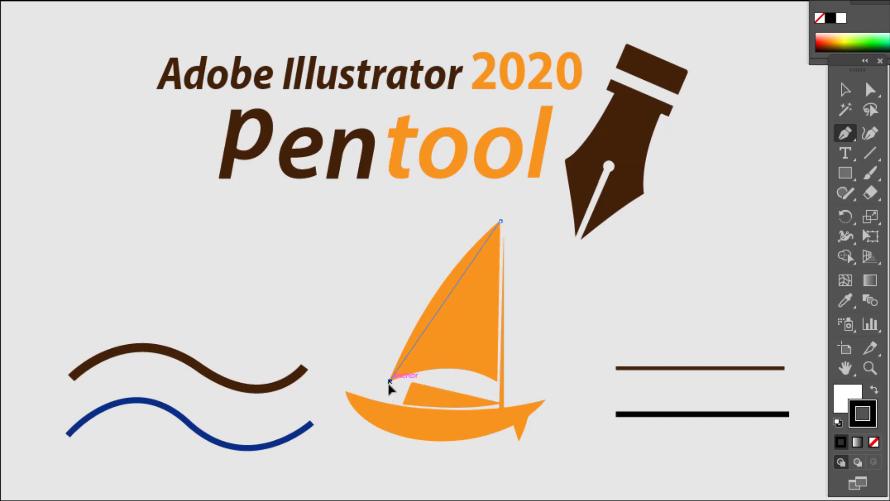
{"action": "mouse_move", "coordinate": [390, 381]}
{"action": "left_mouse_down"}
{"action": "mouse_move", "coordinate": [383, 437]}
{"action": "mouse_move", "coordinate": [354, 478]}
{"action": "mouse_move", "coordinate": [365, 466]}
{"action": "left_mouse_up"}
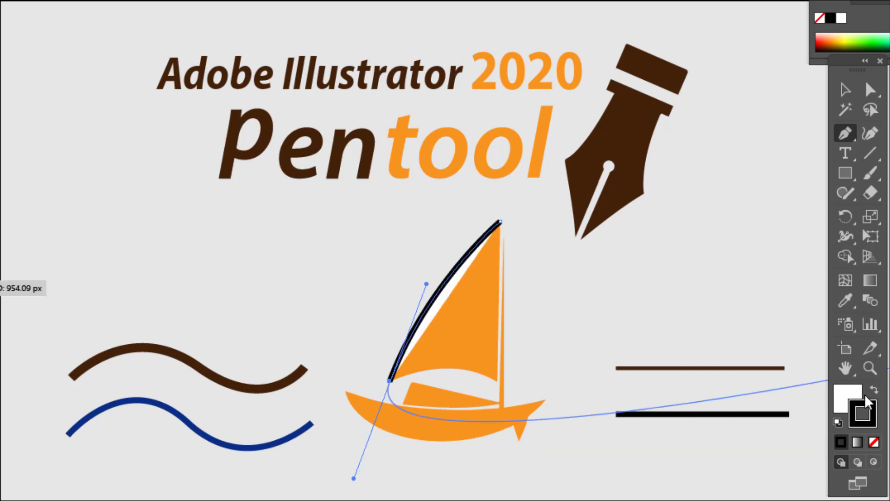
{"action": "left_click", "coordinate": [874, 442]}
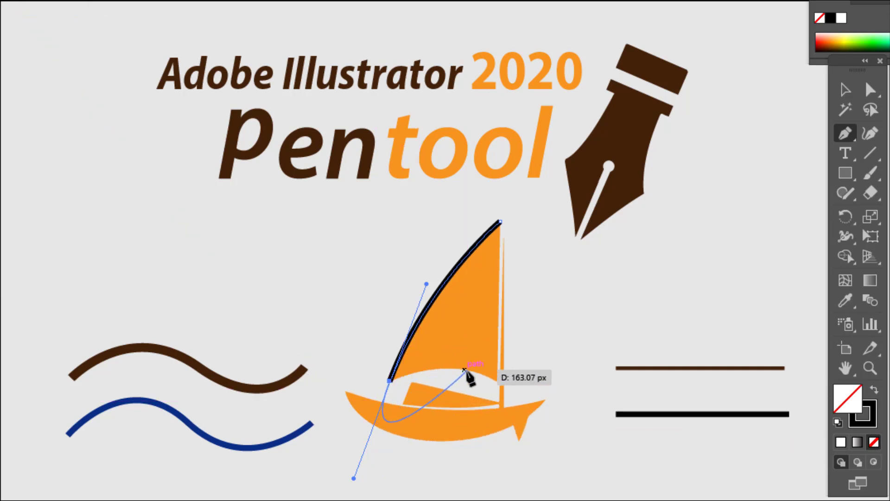
{"action": "left_click_drag", "start_coordinate": [497, 380], "coordinate": [613, 451]}
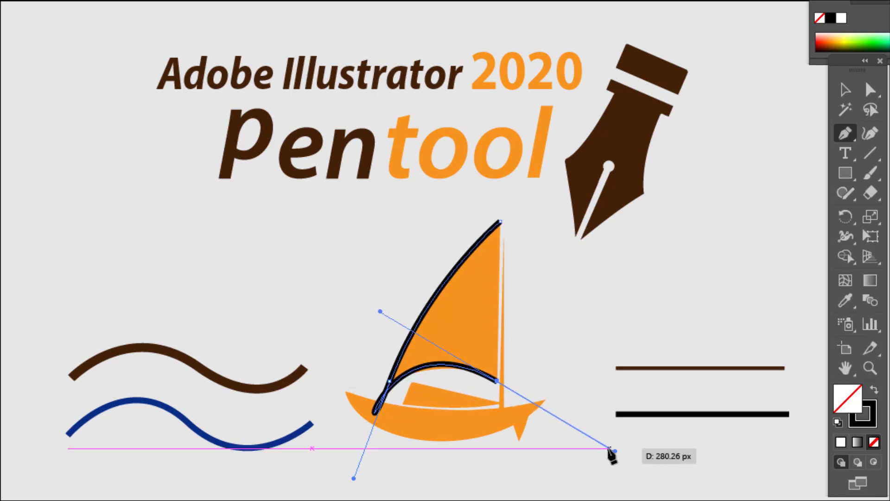
{"action": "key", "text": "ctrl+z"}
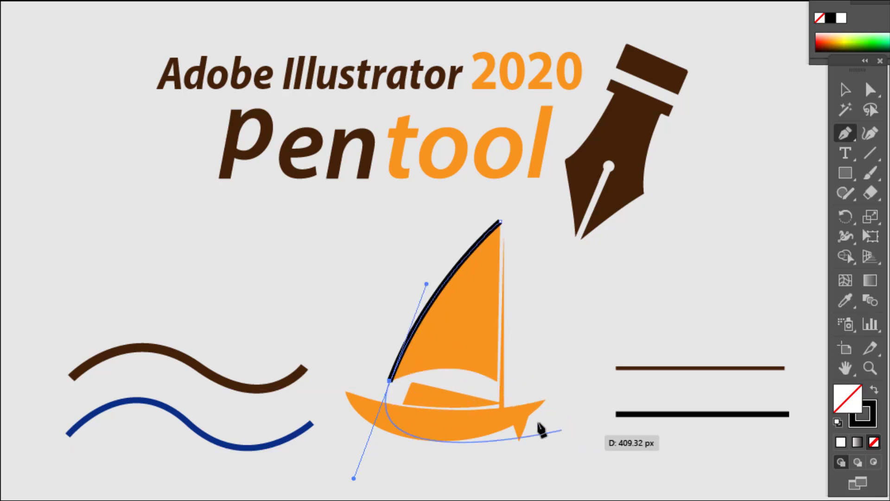
{"action": "key", "text": "alt"}
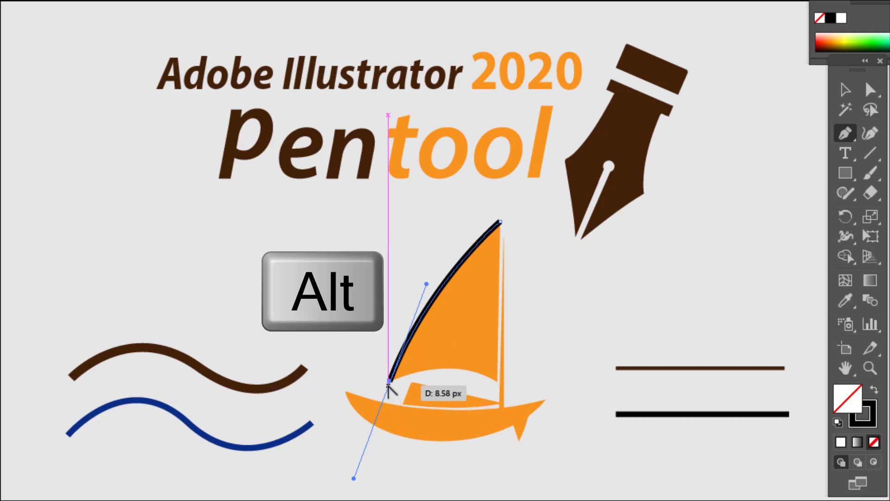
{"action": "left_click", "coordinate": [388, 381], "text": "alt"}
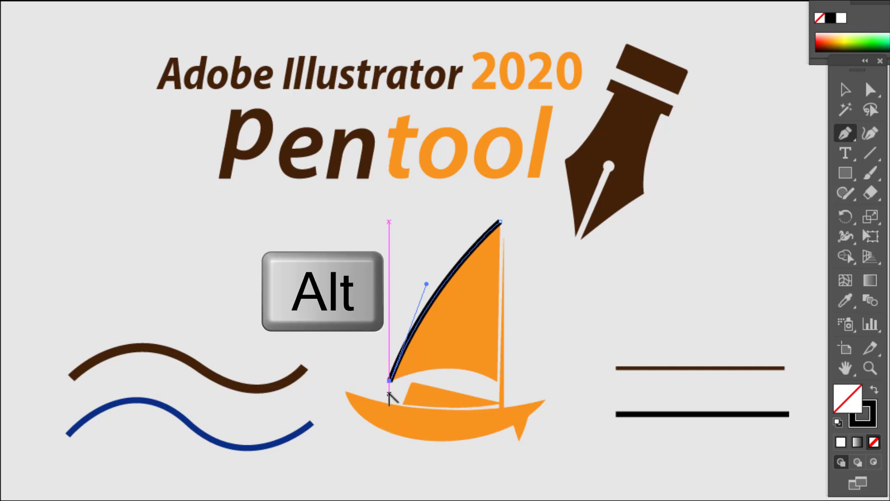
{"action": "mouse_move", "coordinate": [497, 381]}
{"action": "left_mouse_down"}
{"action": "mouse_move", "coordinate": [564, 412]}
{"action": "mouse_move", "coordinate": [552, 411]}
{"action": "left_mouse_up"}
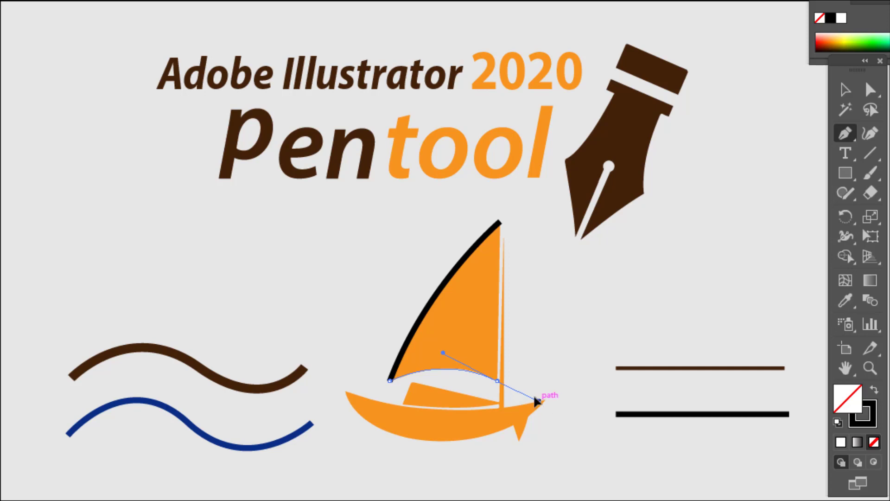
{"action": "left_click", "coordinate": [498, 381]}
- Close the sail path at its tip, fill it solid black, then reset to stroke-only
{"action": "left_click", "coordinate": [497, 383]}
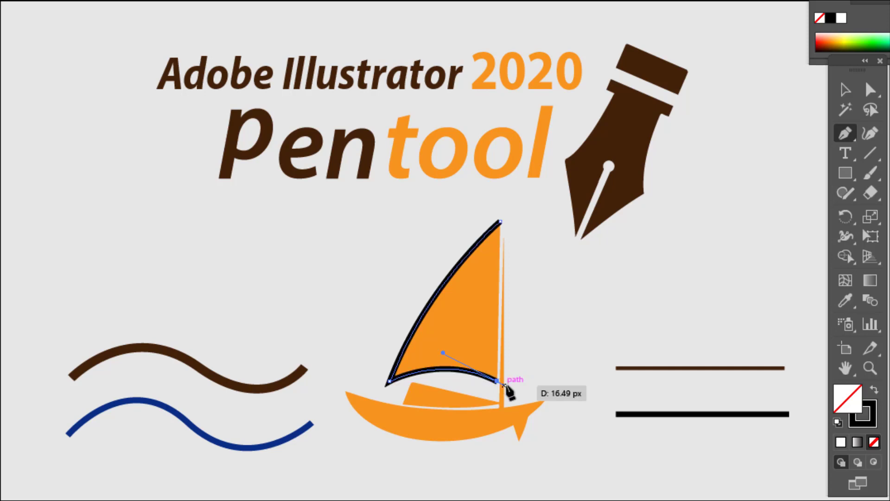
{"action": "left_click_drag", "start_coordinate": [505, 385], "coordinate": [501, 223]}
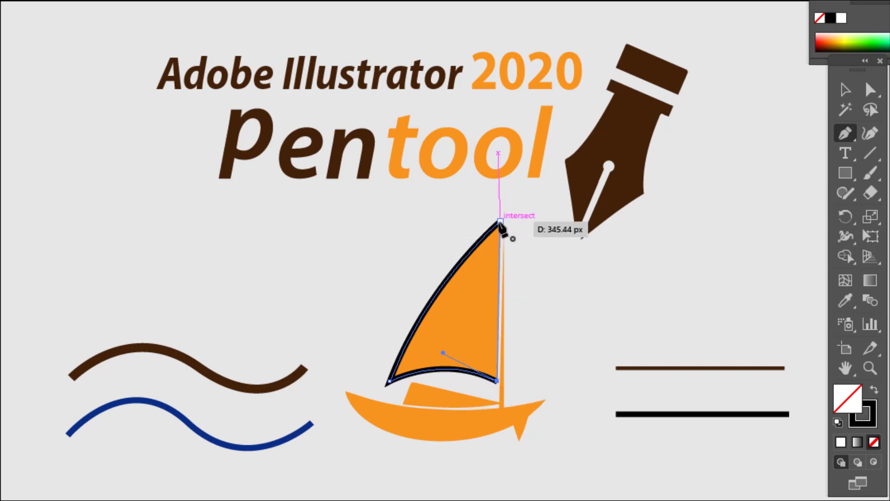
{"action": "left_click", "coordinate": [500, 222]}
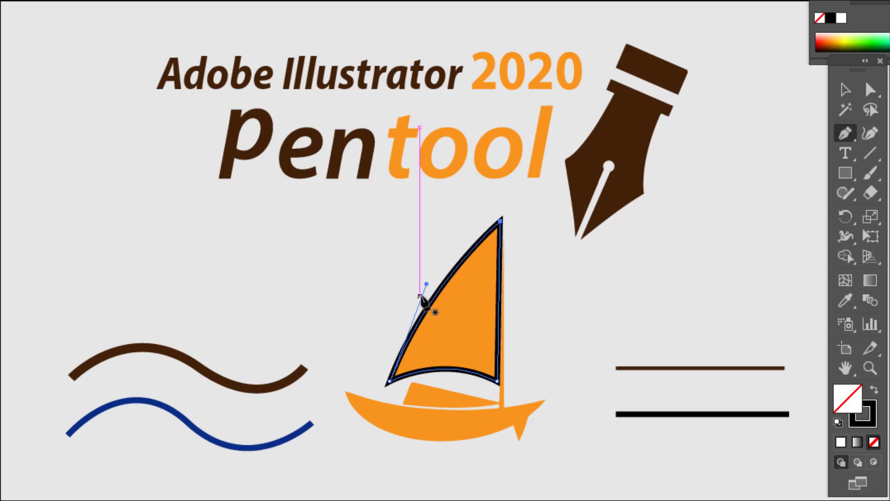
{"action": "left_click", "coordinate": [874, 392]}
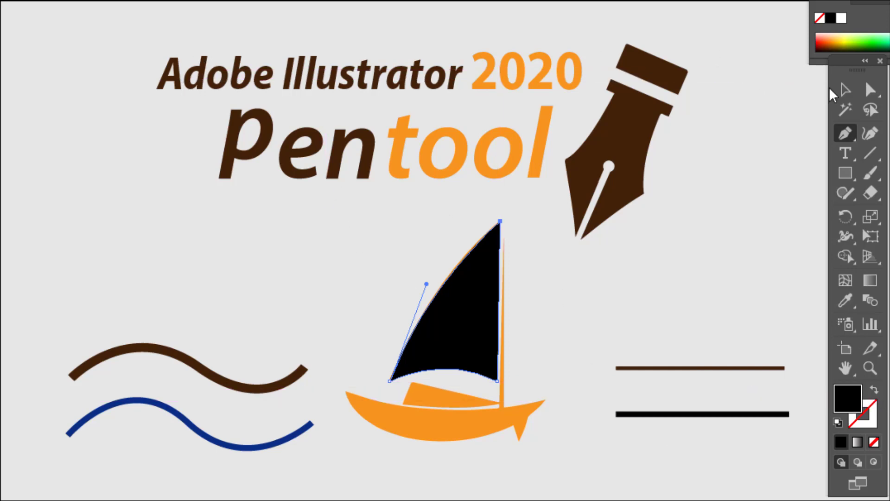
{"action": "left_click", "coordinate": [846, 90]}
{"action": "left_click", "coordinate": [651, 285]}
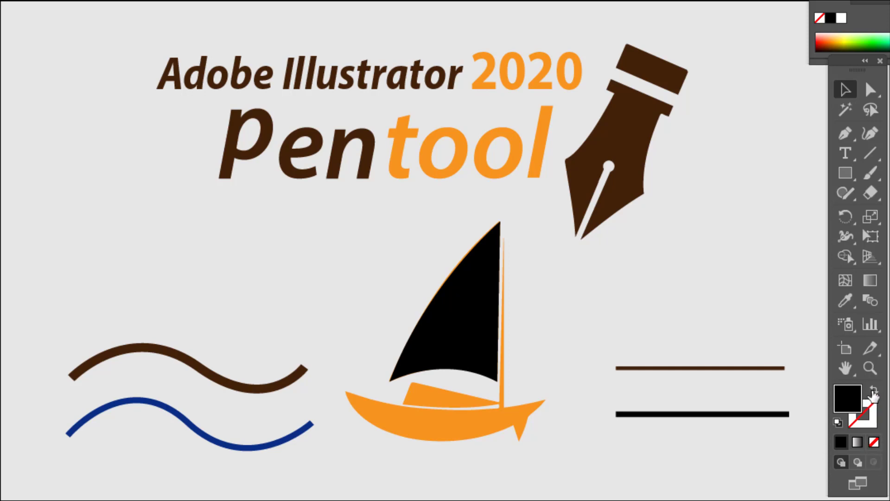
{"action": "left_click", "coordinate": [873, 392]}
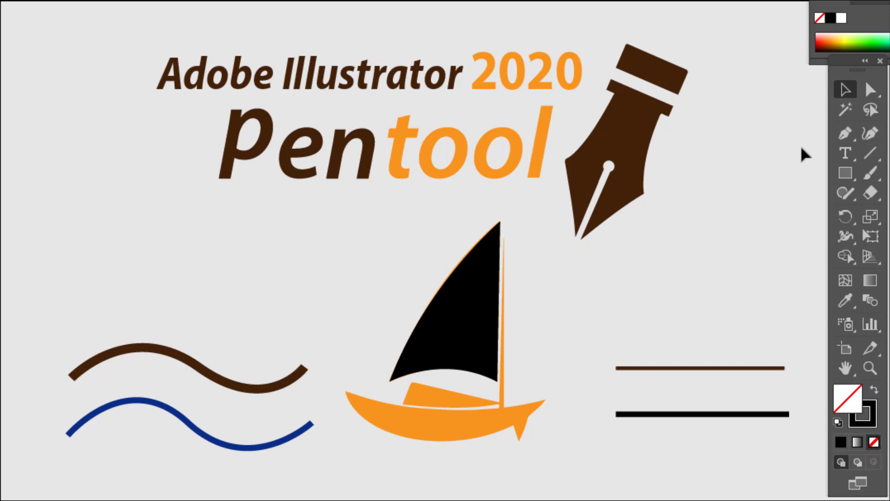
- Trace the hull from bow to stern with a curved bottom and fill it black
{"action": "left_click", "coordinate": [845, 133]}
{"action": "left_click", "coordinate": [546, 400]}
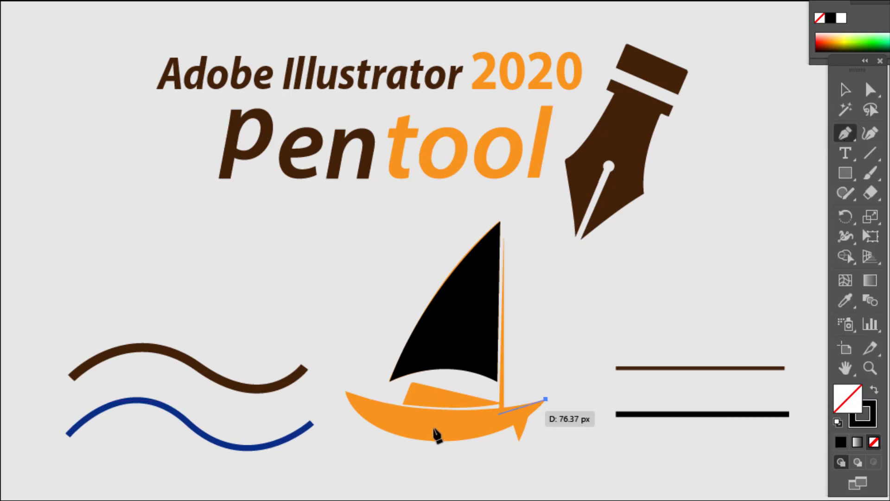
{"action": "left_click_drag", "start_coordinate": [346, 391], "coordinate": [253, 351]}
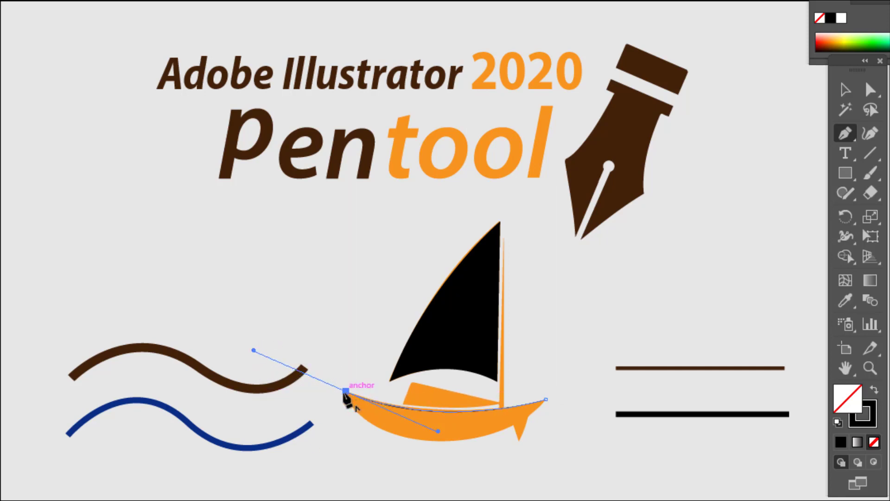
{"action": "left_click", "coordinate": [346, 391]}
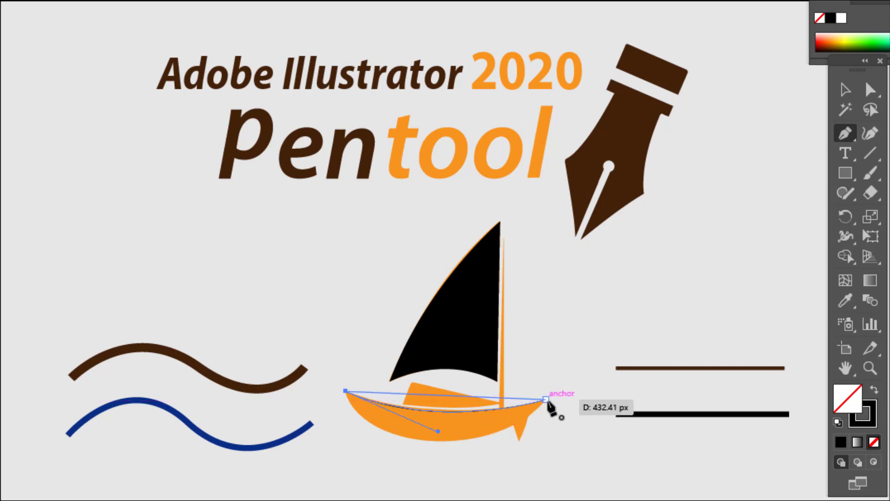
{"action": "mouse_move", "coordinate": [547, 400]}
{"action": "left_mouse_down"}
{"action": "mouse_move", "coordinate": [648, 294]}
{"action": "mouse_move", "coordinate": [676, 287]}
{"action": "mouse_move", "coordinate": [679, 301]}
{"action": "mouse_move", "coordinate": [684, 294]}
{"action": "mouse_move", "coordinate": [718, 305]}
{"action": "mouse_move", "coordinate": [678, 304]}
{"action": "mouse_move", "coordinate": [705, 299]}
{"action": "left_mouse_up"}
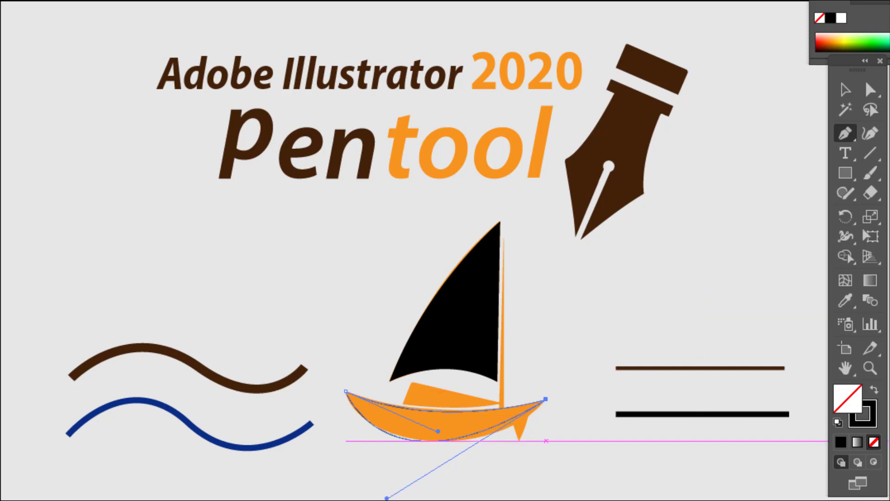
{"action": "left_click", "coordinate": [875, 392]}
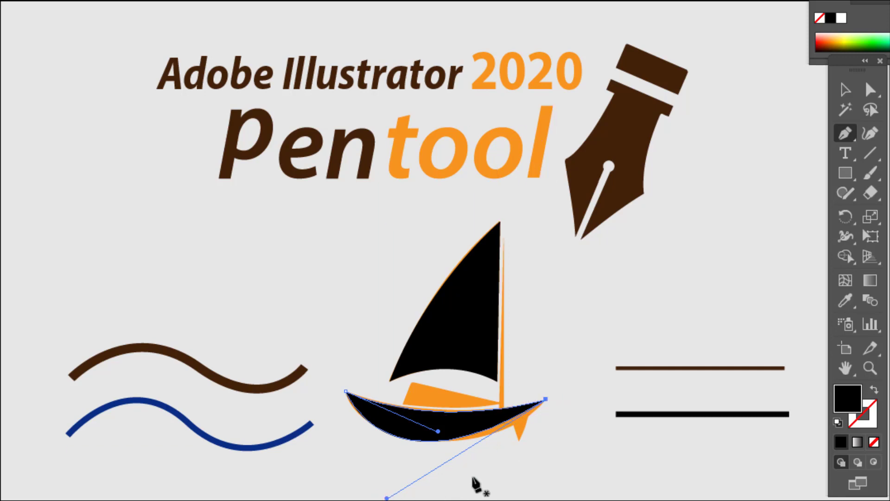
- Refine the hull's bottom and left curves with the Direct Selection tool
{"action": "left_click", "coordinate": [871, 89]}
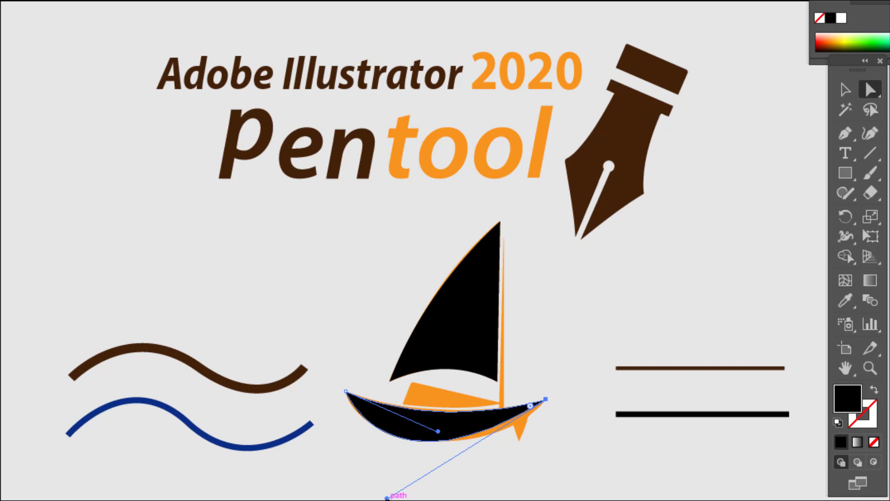
{"action": "left_click_drag", "start_coordinate": [387, 498], "coordinate": [434, 495]}
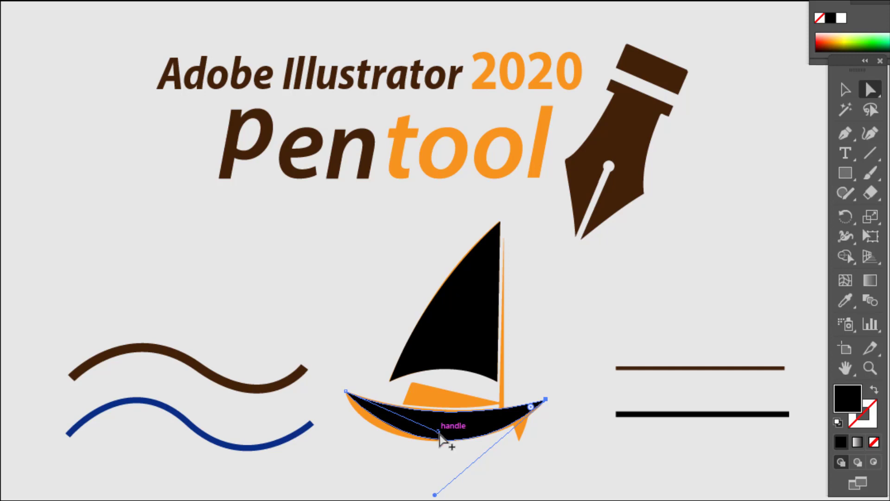
{"action": "left_click_drag", "start_coordinate": [439, 434], "coordinate": [434, 431]}
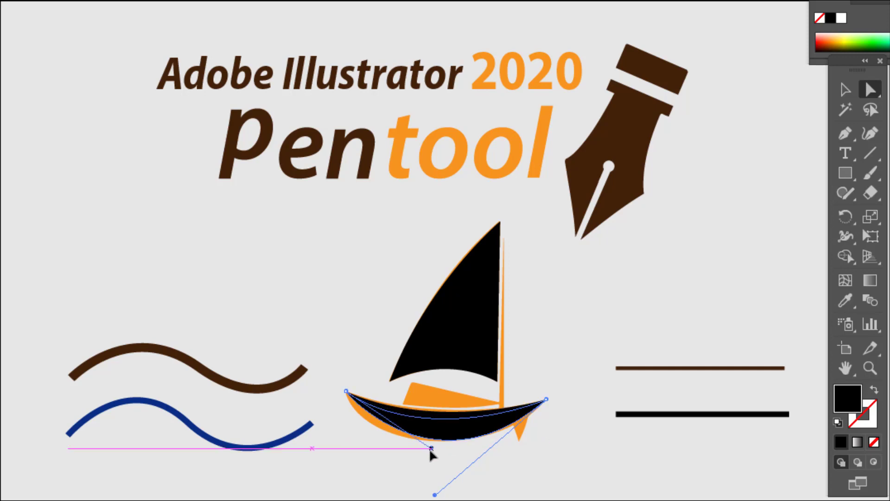
{"action": "left_click", "coordinate": [435, 495]}
- Add a middle anchor to the bottom black line, drag it down into a V, and remove the fill
{"action": "left_click", "coordinate": [845, 135]}
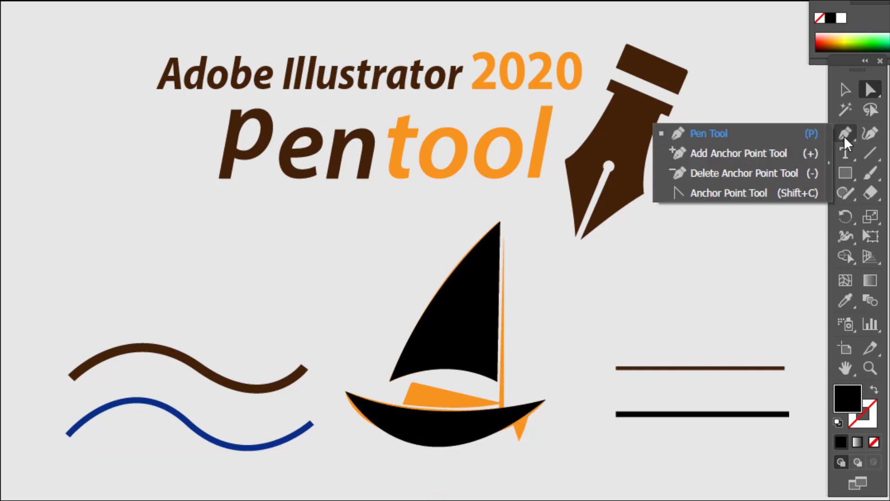
{"action": "left_click", "coordinate": [691, 155]}
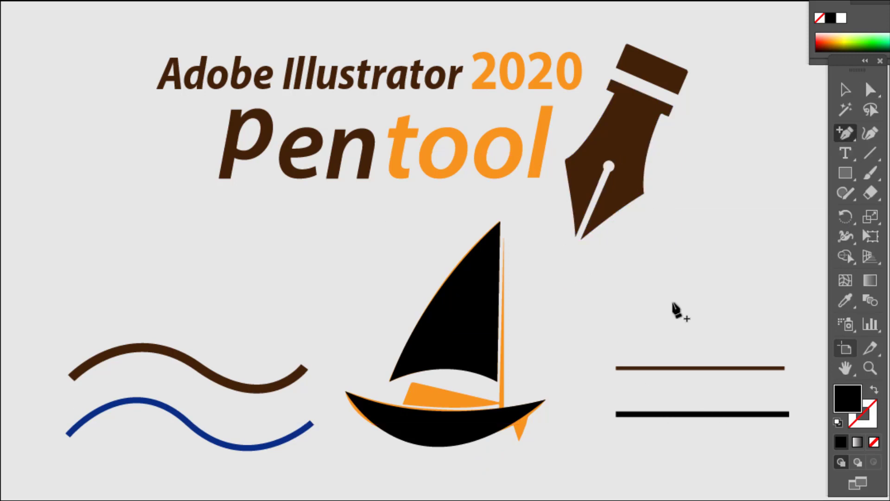
{"action": "left_click", "coordinate": [864, 93]}
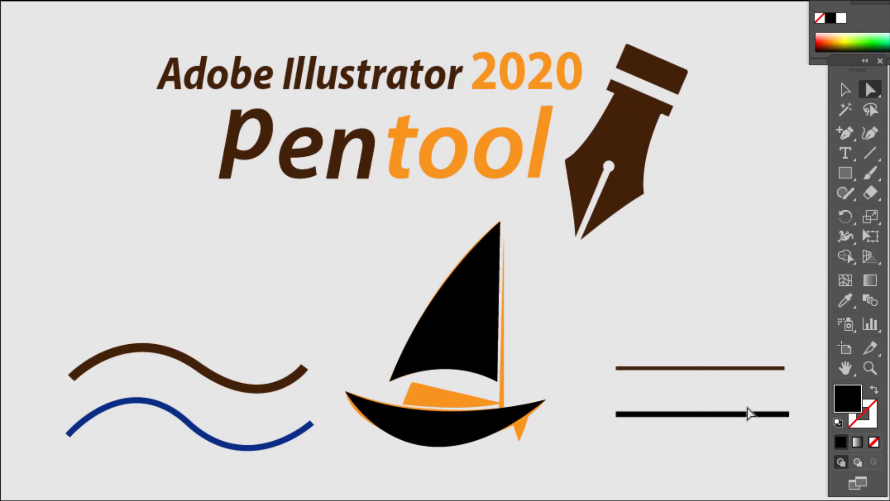
{"action": "left_click", "coordinate": [723, 415]}
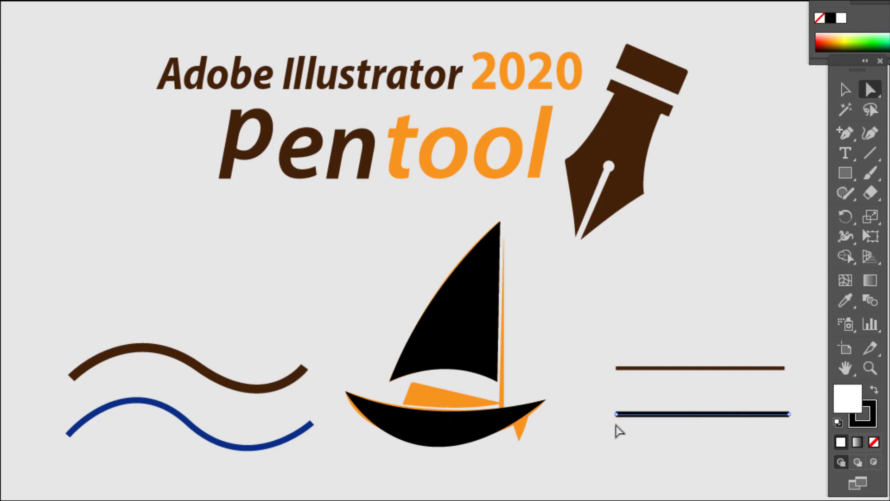
{"action": "left_click", "coordinate": [789, 414]}
{"action": "left_click_drag", "start_coordinate": [847, 135], "coordinate": [744, 155]}
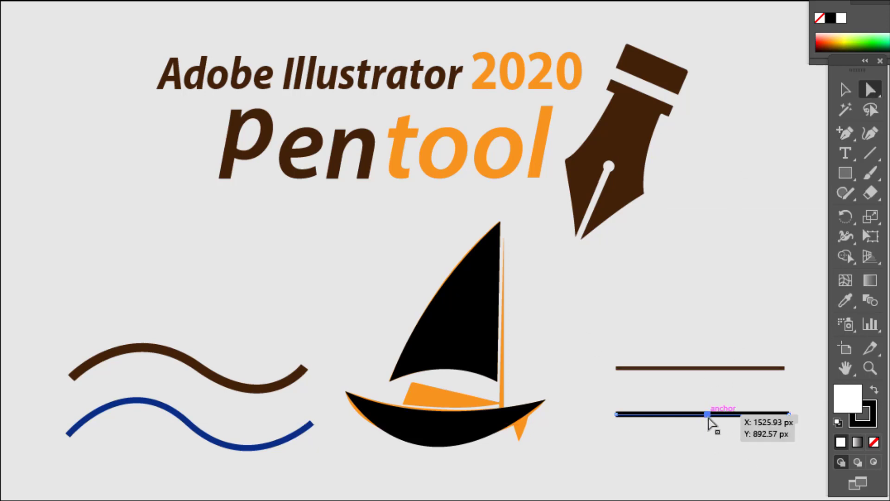
{"action": "left_click_drag", "start_coordinate": [708, 414], "coordinate": [713, 459]}
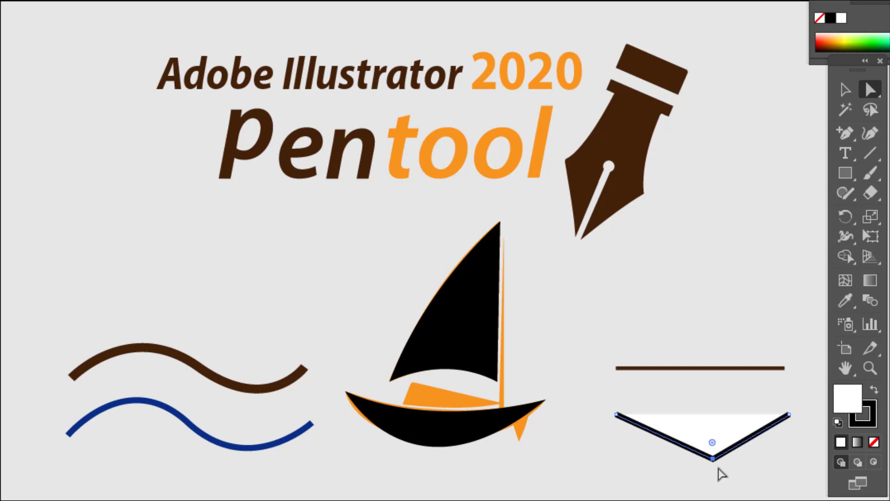
{"action": "left_click", "coordinate": [874, 441]}
{"action": "left_click_drag", "start_coordinate": [713, 459], "coordinate": [715, 391]}
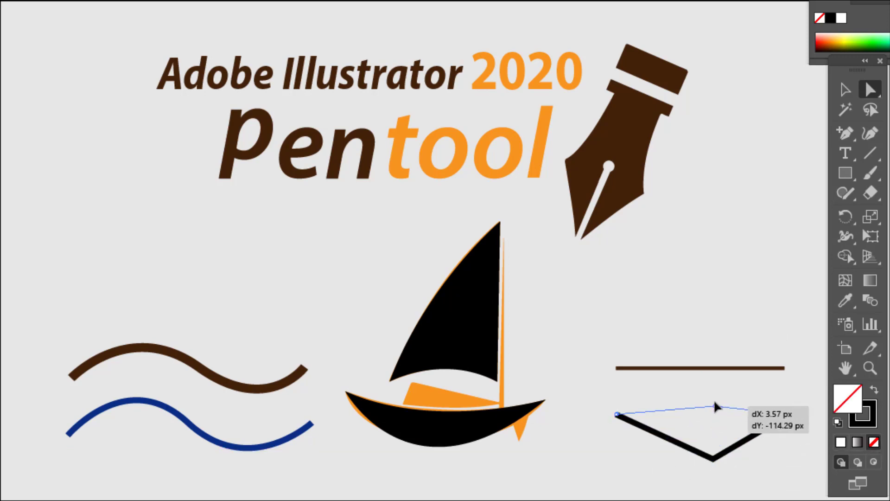
{"action": "key", "text": "ctrl+z"}
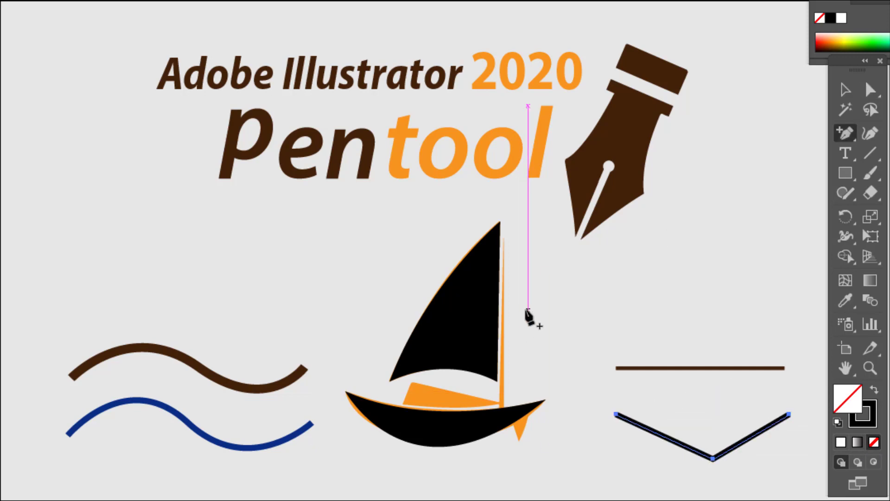
- Delete the V's middle anchor with the Delete Anchor Point tool to straighten the line
{"action": "left_click_drag", "start_coordinate": [844, 139], "coordinate": [760, 174]}
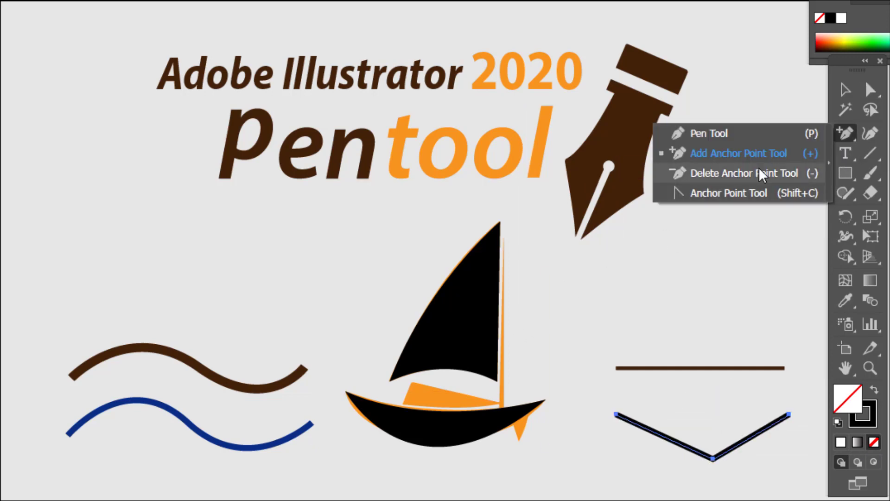
{"action": "left_click", "coordinate": [677, 172]}
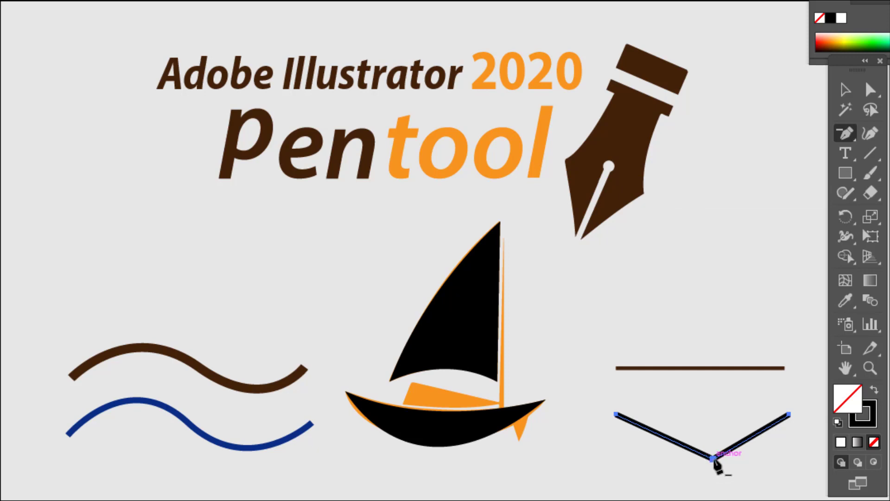
{"action": "left_click", "coordinate": [713, 459]}
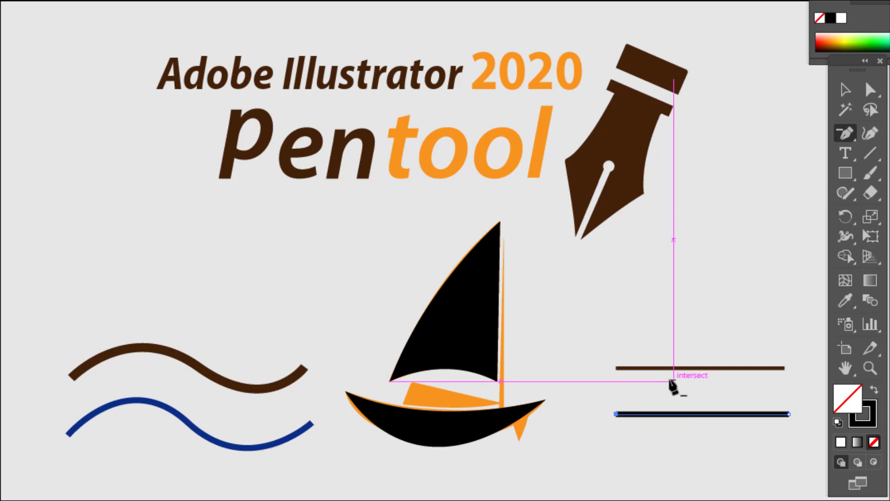
{"action": "left_click", "coordinate": [849, 132]}
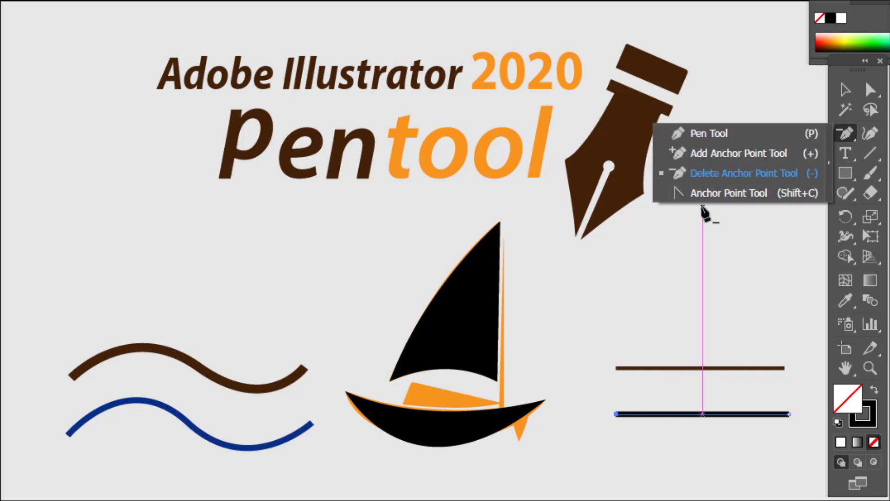
{"action": "left_click", "coordinate": [690, 193]}
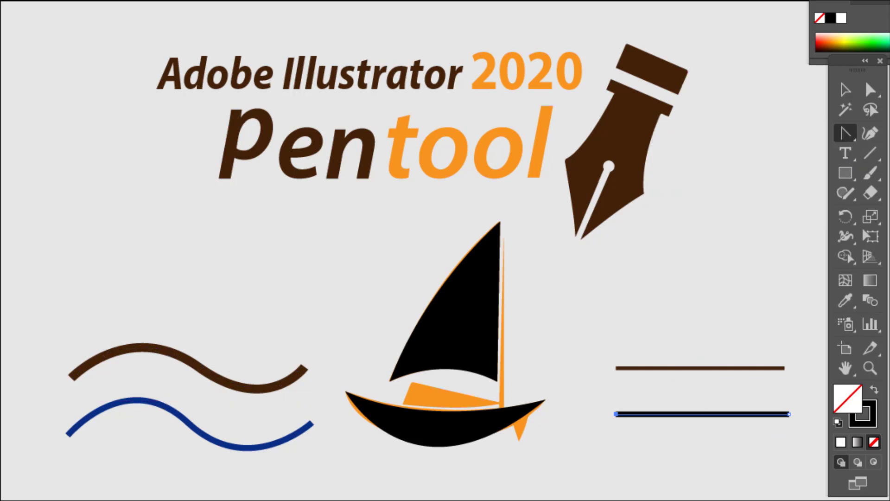
- Convert the blue wave's middle anchor to a corner and raise it into a peak
{"action": "left_click", "coordinate": [871, 89]}
{"action": "left_click", "coordinate": [218, 438]}
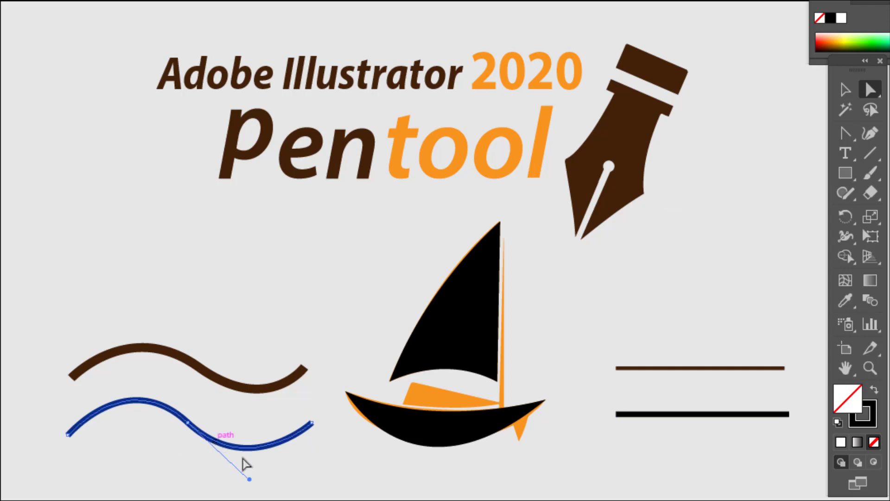
{"action": "left_click", "coordinate": [187, 423]}
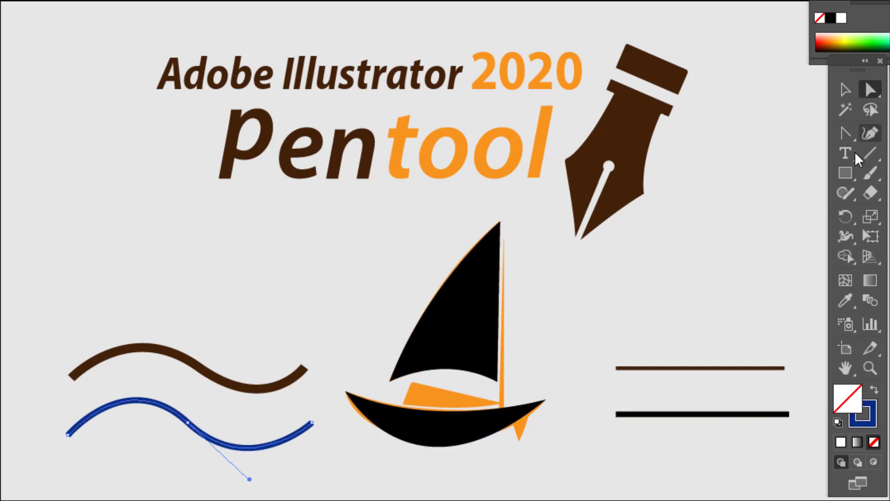
{"action": "left_click", "coordinate": [855, 137]}
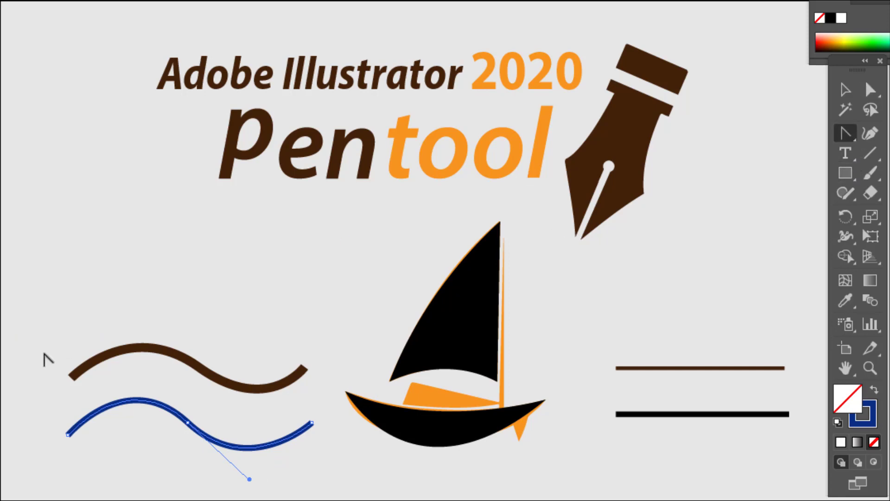
{"action": "left_click", "coordinate": [188, 423]}
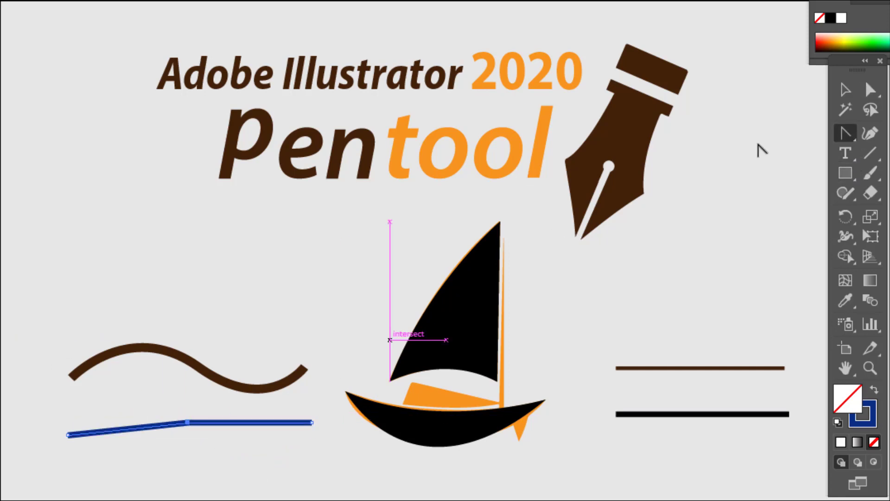
{"action": "left_click", "coordinate": [871, 90]}
{"action": "left_click_drag", "start_coordinate": [188, 423], "coordinate": [188, 396]}
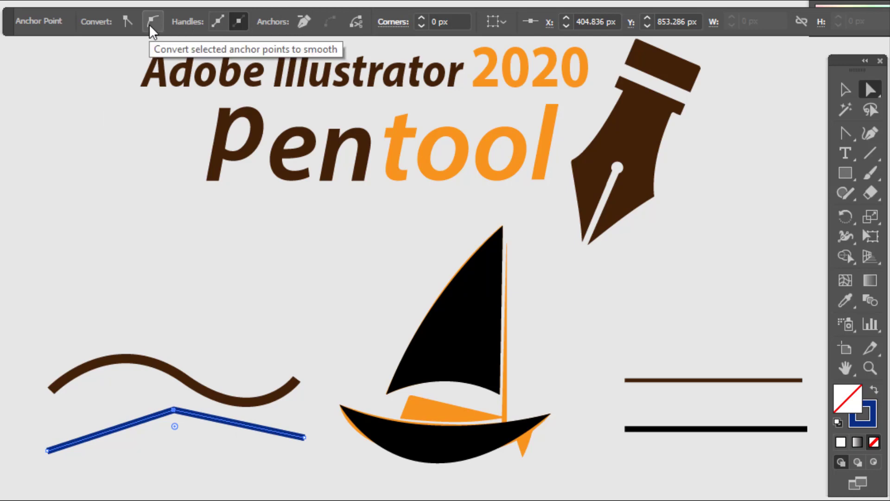
- Make the middle anchor smooth and lower it slightly into a gentle arch
{"action": "left_click", "coordinate": [149, 24]}
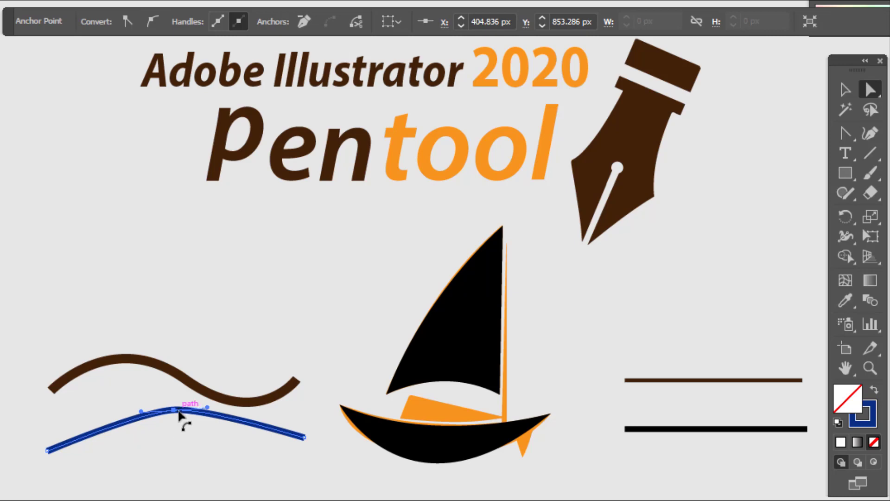
{"action": "mouse_move", "coordinate": [179, 412]}
{"action": "left_mouse_down"}
{"action": "mouse_move", "coordinate": [174, 430]}
{"action": "mouse_move", "coordinate": [177, 417]}
{"action": "left_mouse_up"}
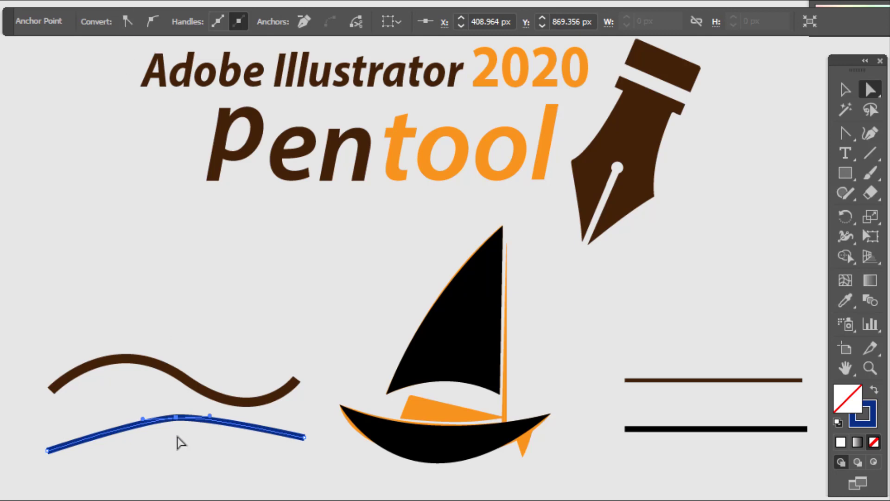
{"action": "left_click", "coordinate": [130, 25]}
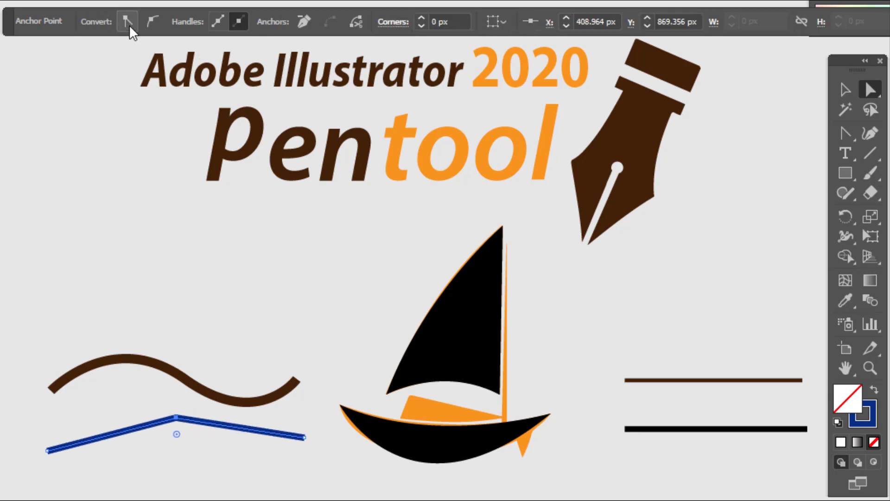
{"action": "left_click", "coordinate": [149, 20]}
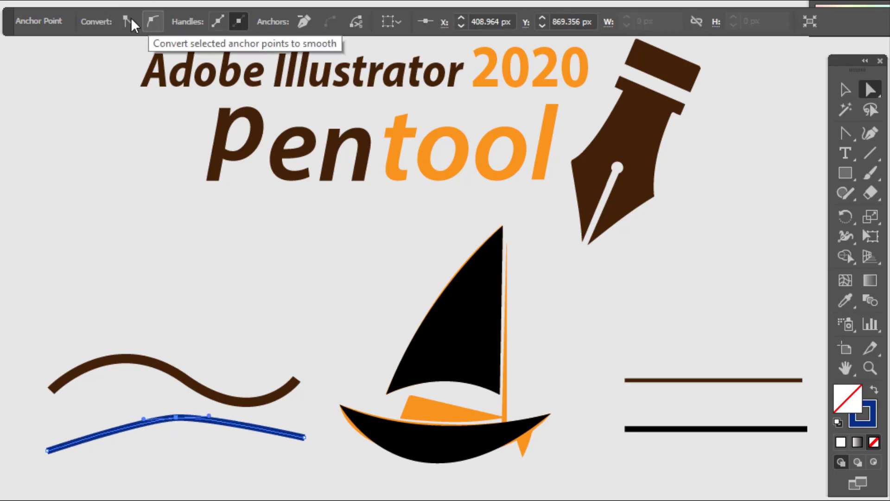
{"action": "left_click", "coordinate": [130, 18]}
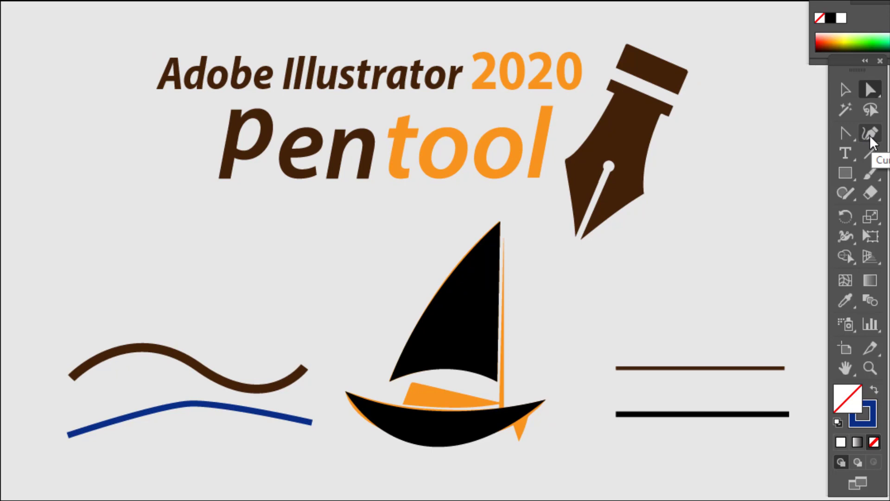
- Draw a trial three-point ellipse with the Curvature tool, then undo it back to one anchor
{"action": "left_click", "coordinate": [871, 137]}
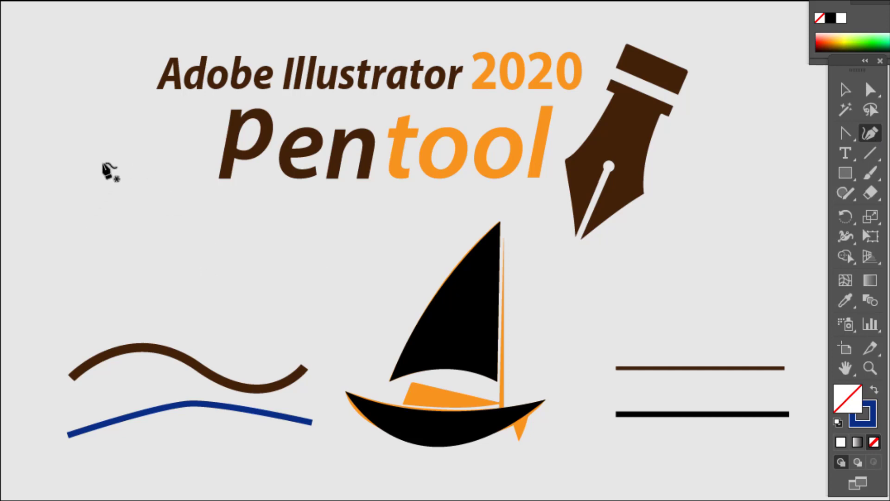
{"action": "left_click", "coordinate": [69, 118]}
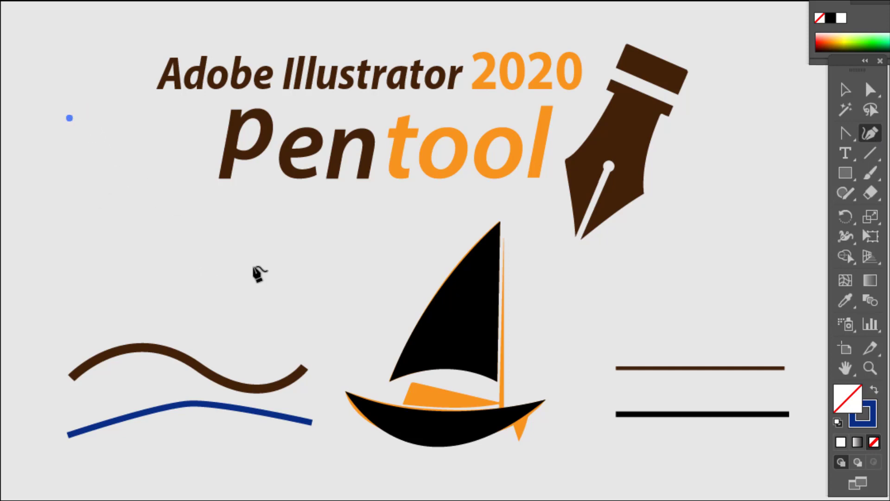
{"action": "left_click", "coordinate": [348, 259]}
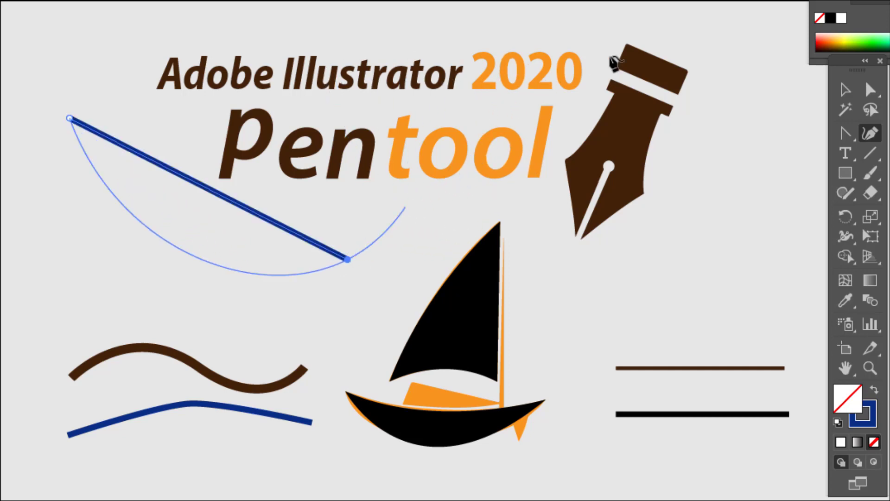
{"action": "left_click", "coordinate": [822, 87]}
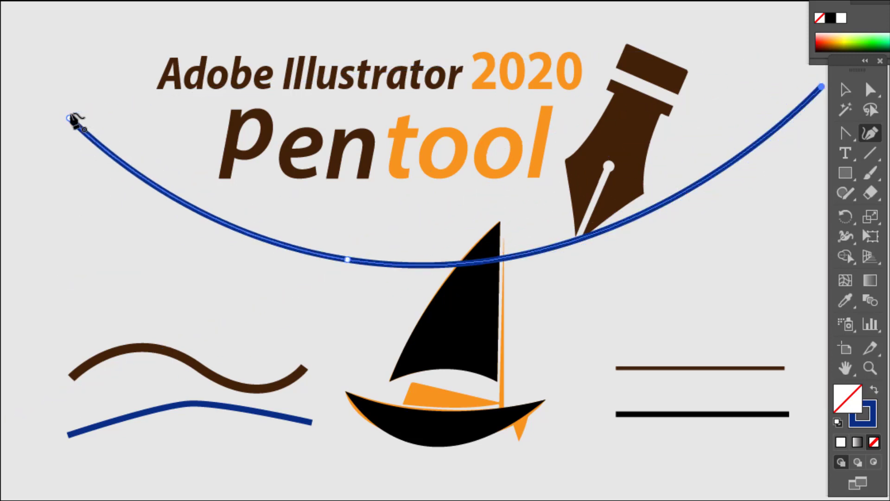
{"action": "left_click", "coordinate": [70, 119]}
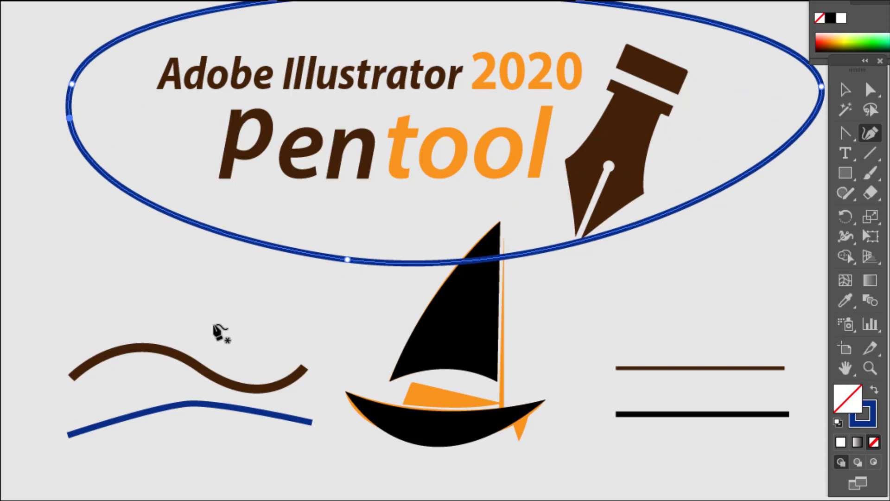
{"action": "key", "text": "ctrl+z"}
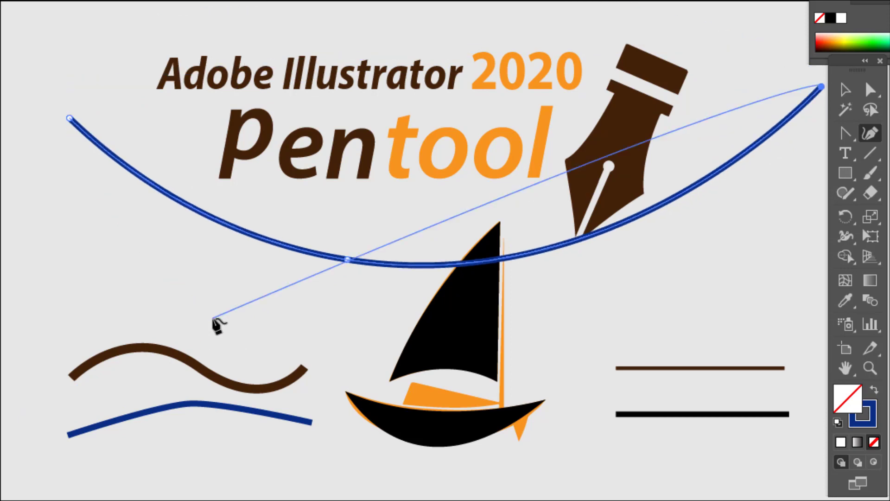
{"action": "key", "text": "ctrl+z"}
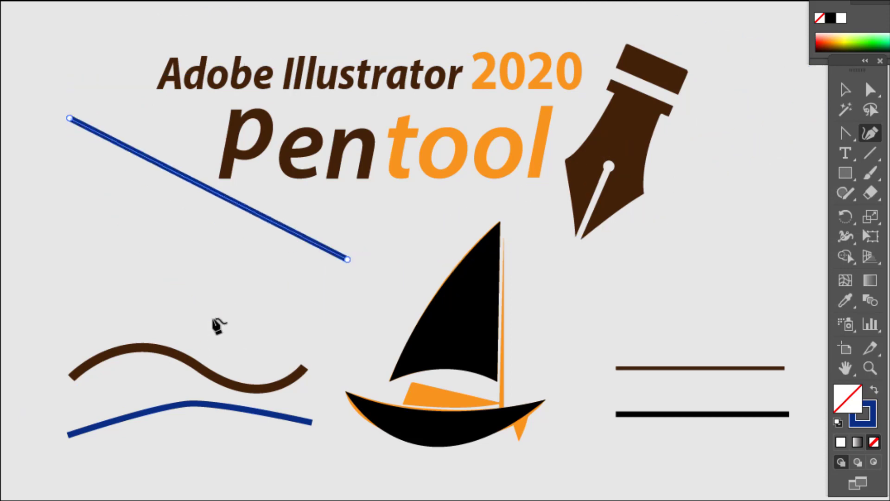
{"action": "key", "text": "ctrl+z"}
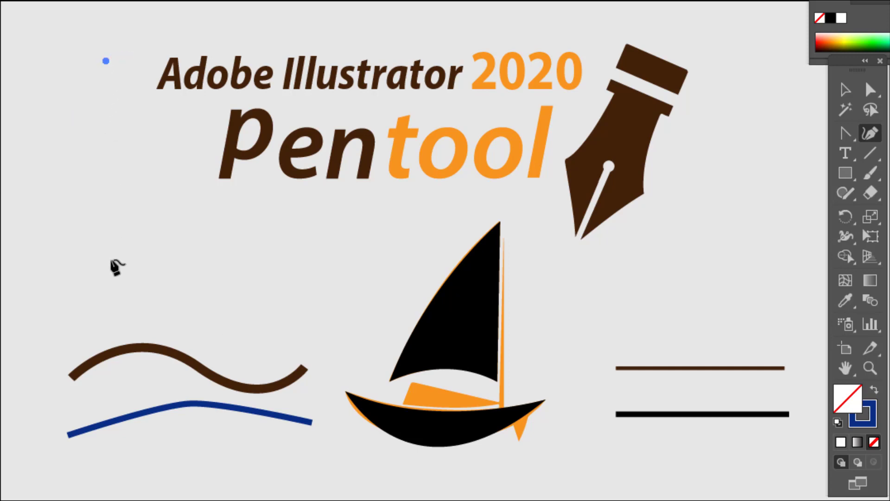
- Draw a vertical and a horizontal straight segment, then try and undo a curved closing segment
{"action": "mouse_move", "coordinate": [114, 261]}
{"action": "left_mouse_down"}
{"action": "mouse_move", "coordinate": [407, 241]}
{"action": "mouse_move", "coordinate": [136, 278]}
{"action": "mouse_move", "coordinate": [112, 261]}
{"action": "left_mouse_up"}
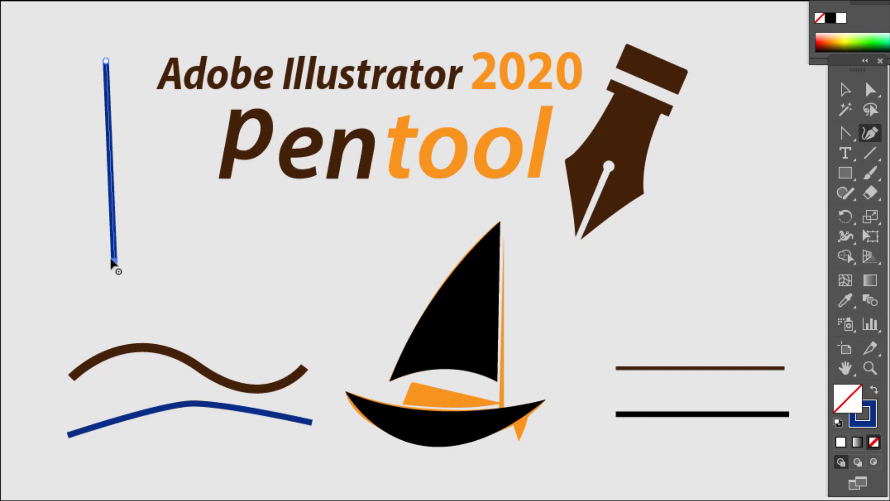
{"action": "key", "text": "alt"}
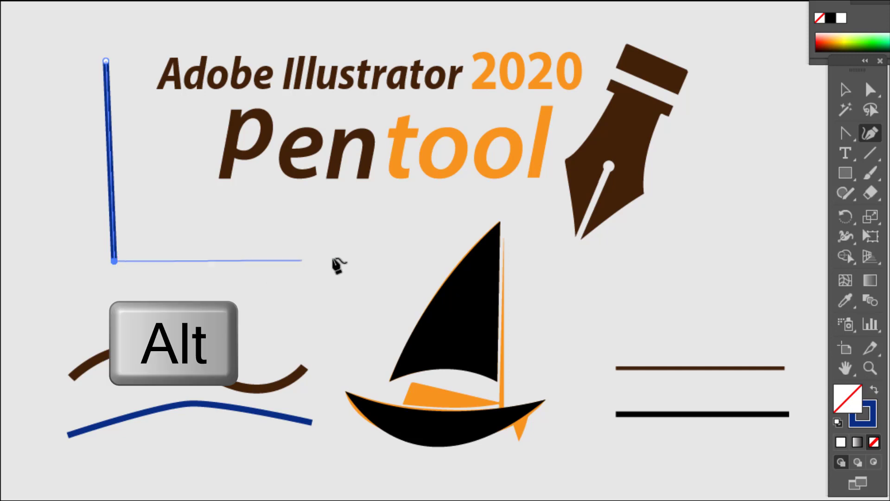
{"action": "mouse_move", "coordinate": [366, 255]}
{"action": "left_mouse_down"}
{"action": "mouse_move", "coordinate": [161, 83]}
{"action": "mouse_move", "coordinate": [366, 255]}
{"action": "left_mouse_up"}
{"action": "left_click_drag", "start_coordinate": [106, 62], "coordinate": [138, 68]}
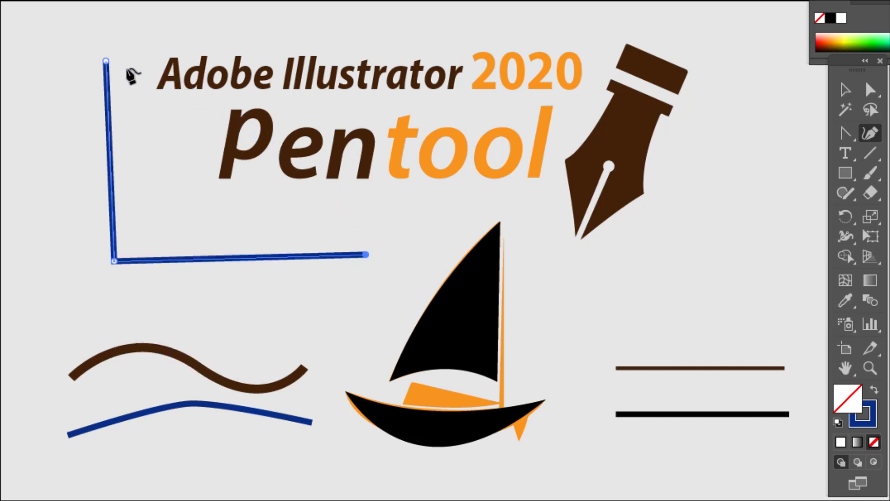
{"action": "key", "text": "ctrl+z"}
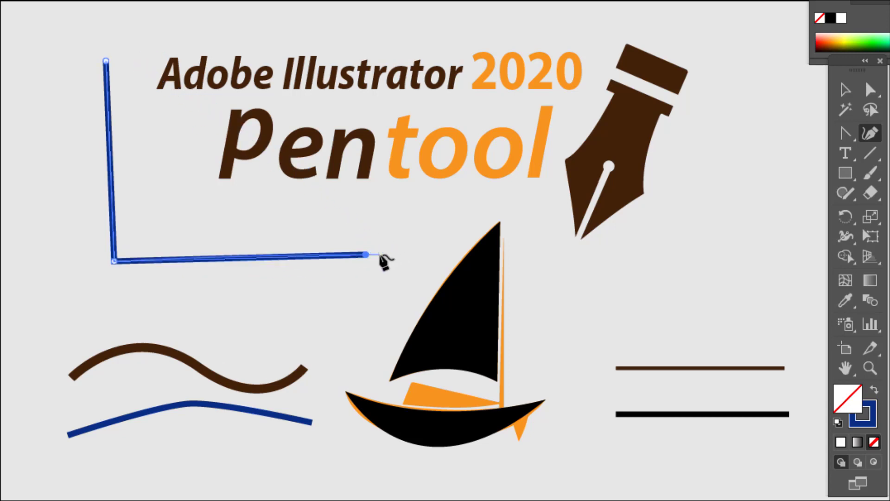
- Try closing the path with a curve, then as a triangle, undoing both attempts
{"action": "left_click", "coordinate": [366, 255]}
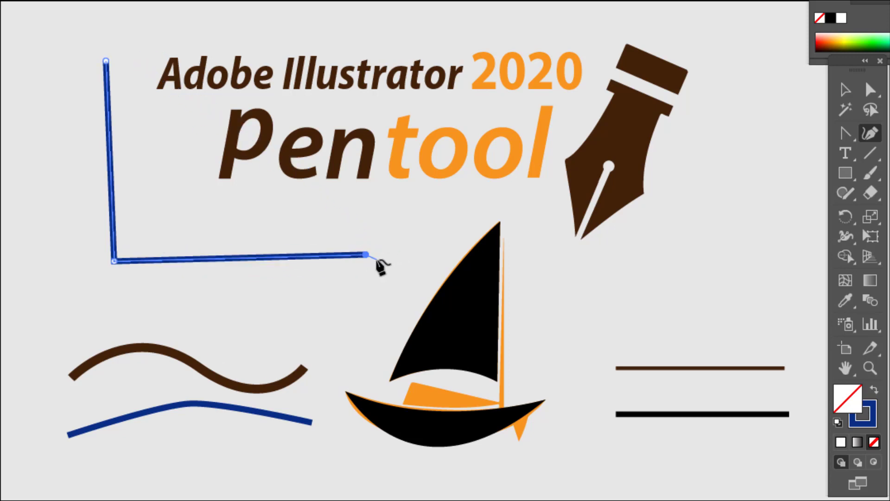
{"action": "left_click_drag", "start_coordinate": [106, 60], "coordinate": [93, 100]}
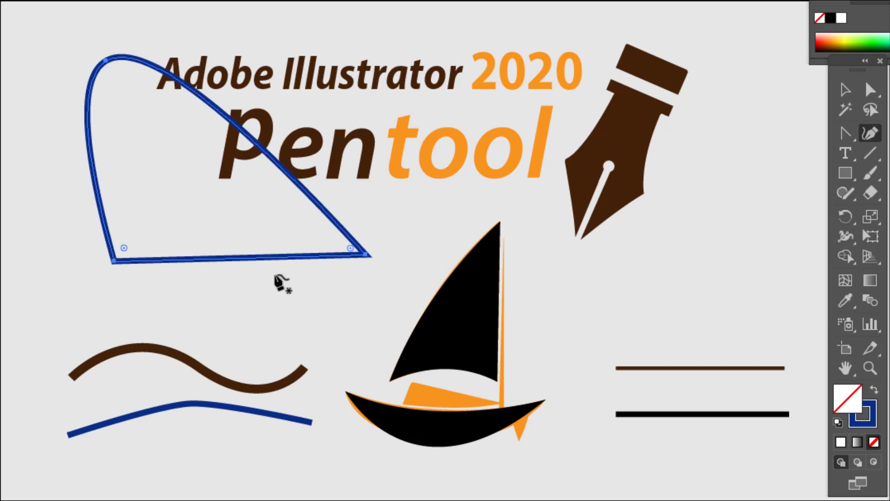
{"action": "key", "text": "ctrl+z"}
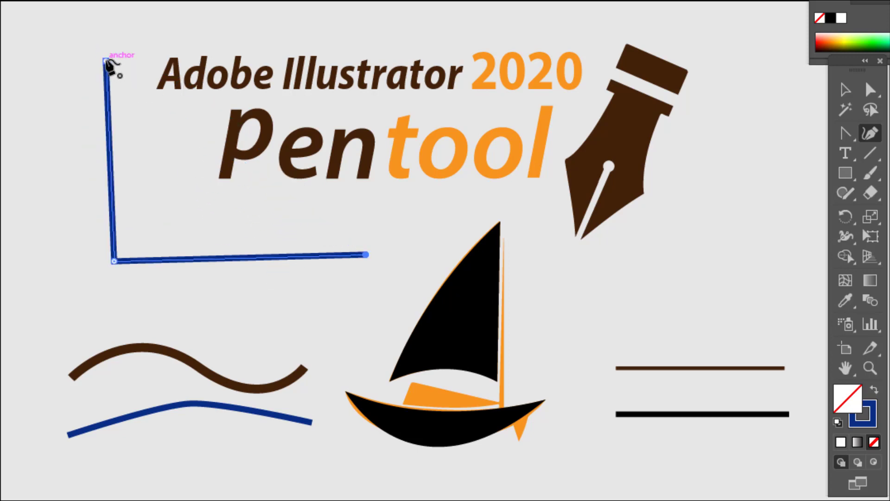
{"action": "left_click", "coordinate": [106, 60]}
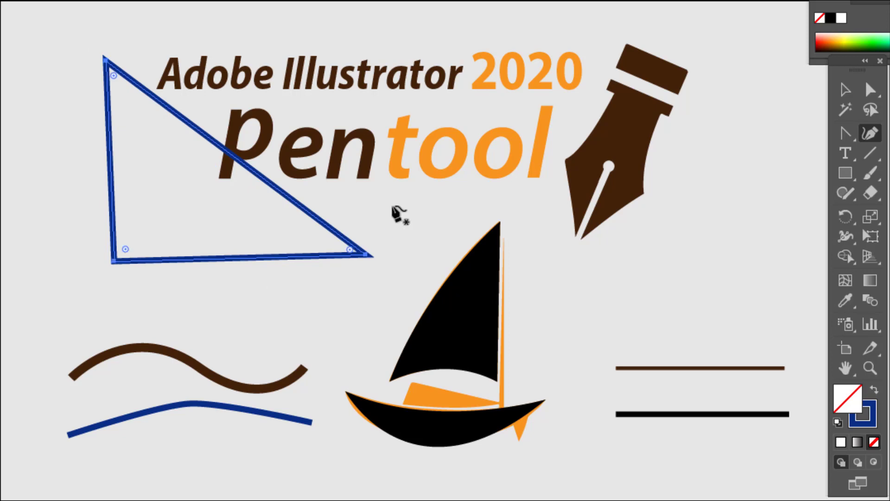
{"action": "key", "text": "ctrl+z"}
{"action": "key", "text": "ctrl+z"}
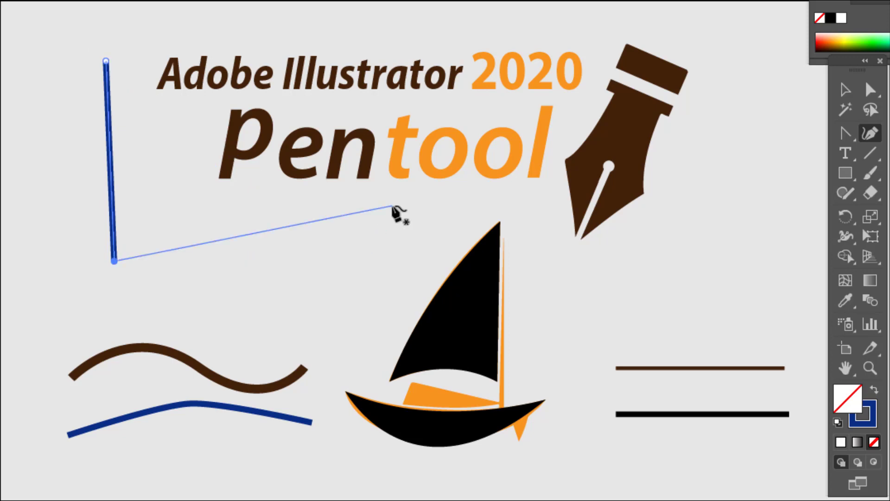
- Finish the V path and draw a long S-curve through the title, over the pen icon, down the right edge
{"action": "left_click", "coordinate": [186, 231]}
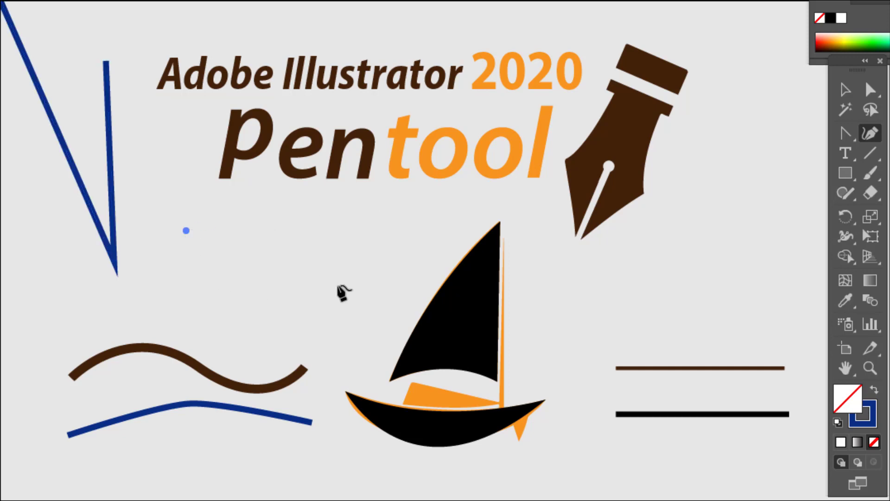
{"action": "left_click_drag", "start_coordinate": [401, 249], "coordinate": [582, 70]}
{"action": "left_click_drag", "start_coordinate": [570, 104], "coordinate": [694, 102]}
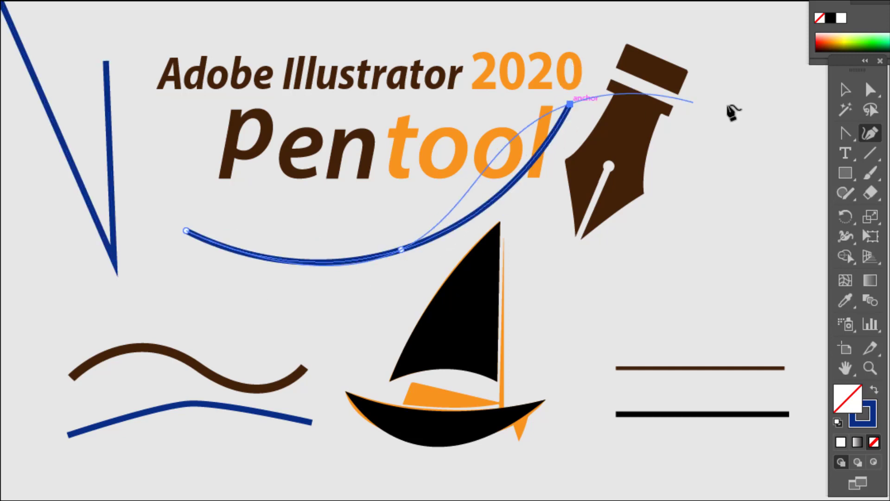
{"action": "mouse_move", "coordinate": [800, 183]}
{"action": "left_mouse_down"}
{"action": "mouse_move", "coordinate": [828, 281]}
{"action": "mouse_move", "coordinate": [751, 403]}
{"action": "left_mouse_up"}
{"action": "left_click_drag", "start_coordinate": [690, 493], "coordinate": [668, 500]}
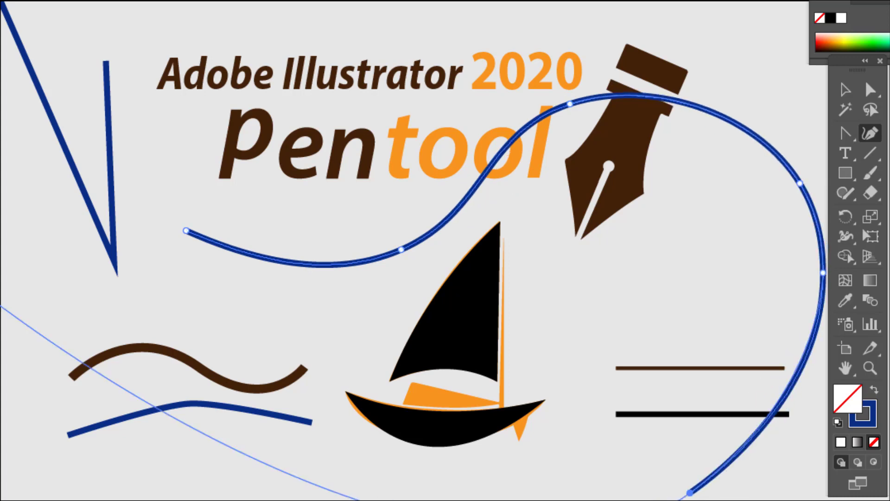
{"action": "key", "text": "Escape"}
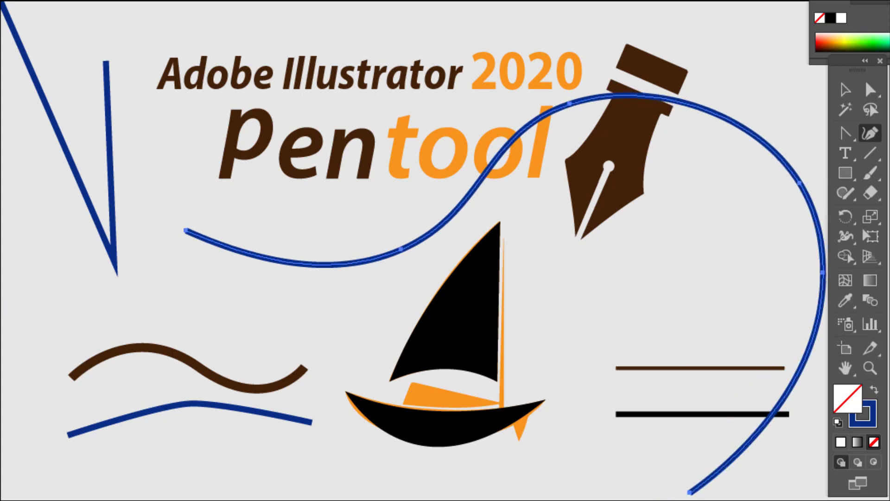